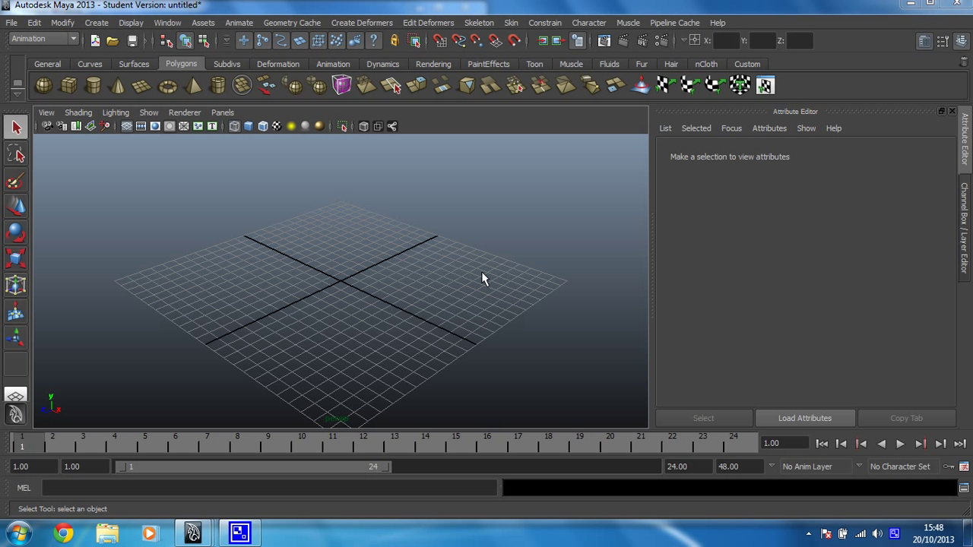
Create a new project named 'Geoff the lamp' with default folders in the Project Window.
click(10, 23)
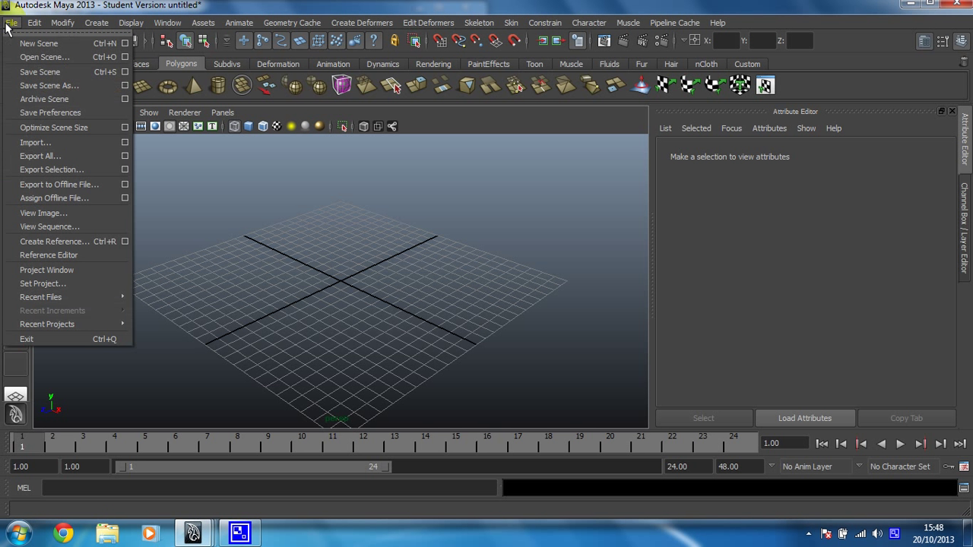
click(43, 270)
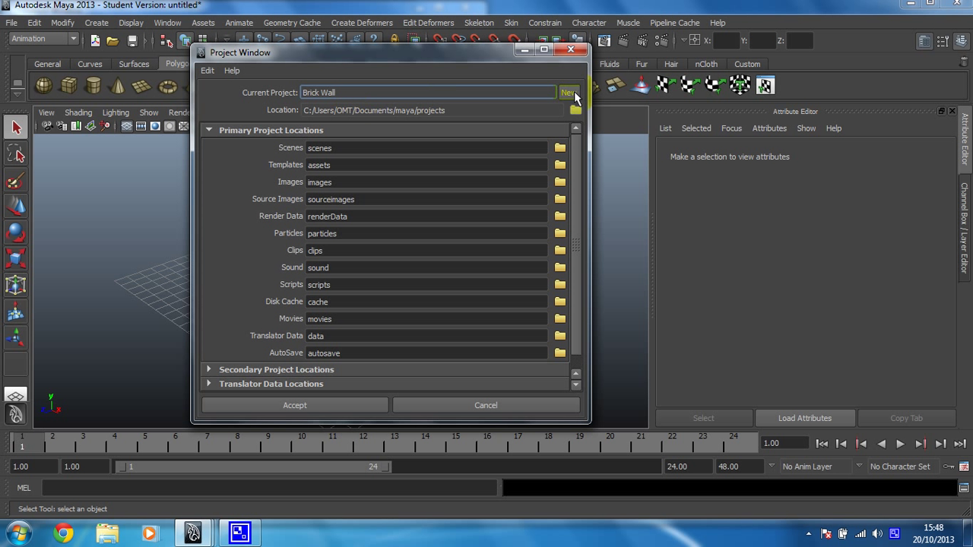
click(569, 92)
drag(362, 92, 234, 92)
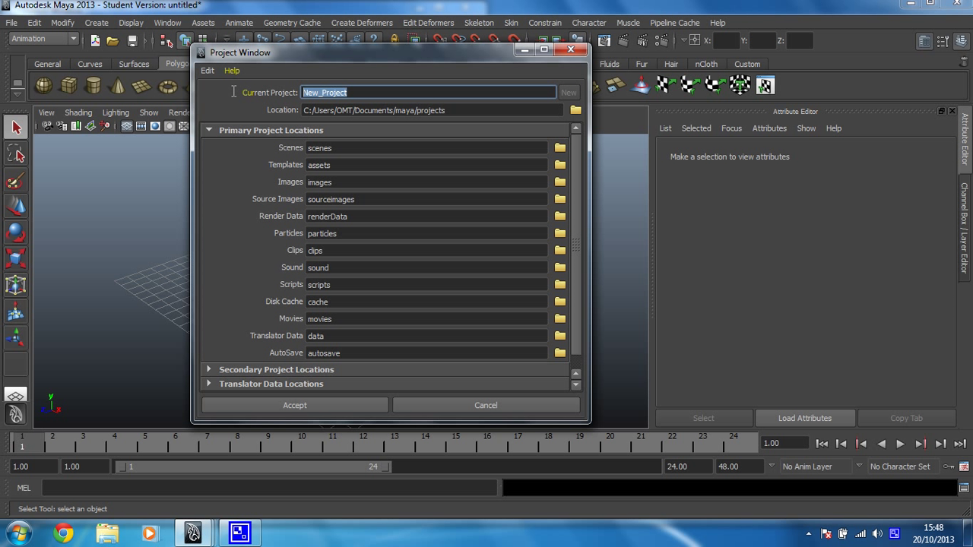
text(L)
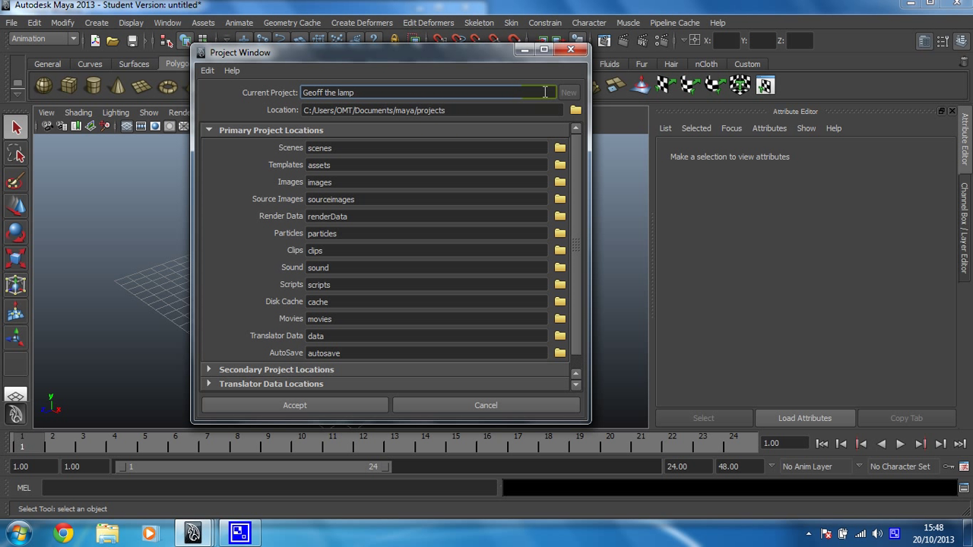
click(545, 92)
click(284, 407)
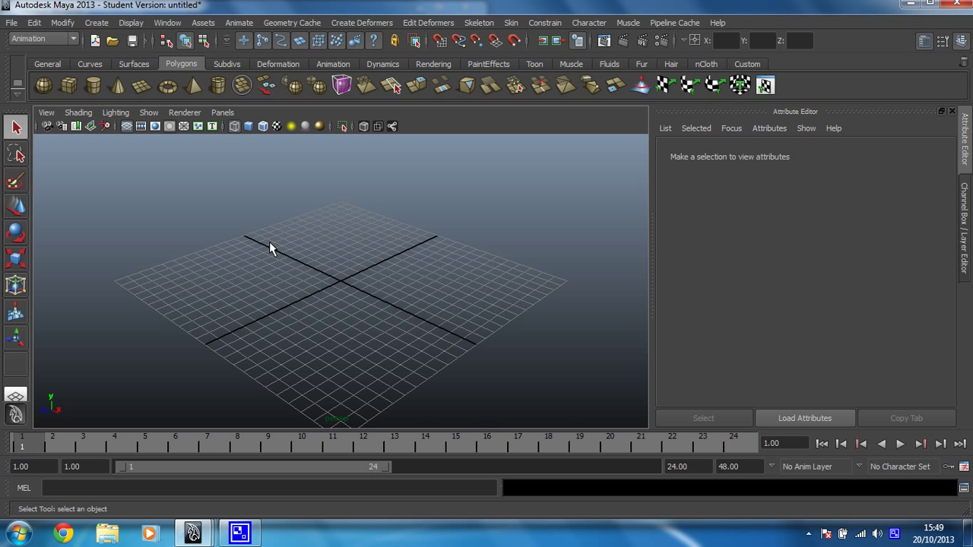
Draw a wide, flat polygon cylinder at the grid origin and show the four-view layout.
shift+right_drag(270, 247, 363, 311)
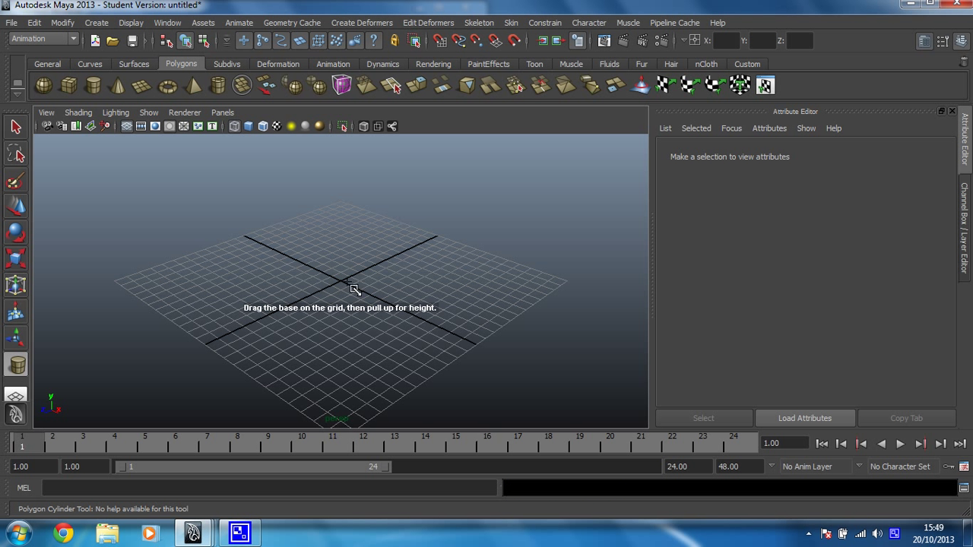
mouse_move(342, 282)
mouse_down()
mouse_move(380, 282)
mouse_move(386, 270)
mouse_up()
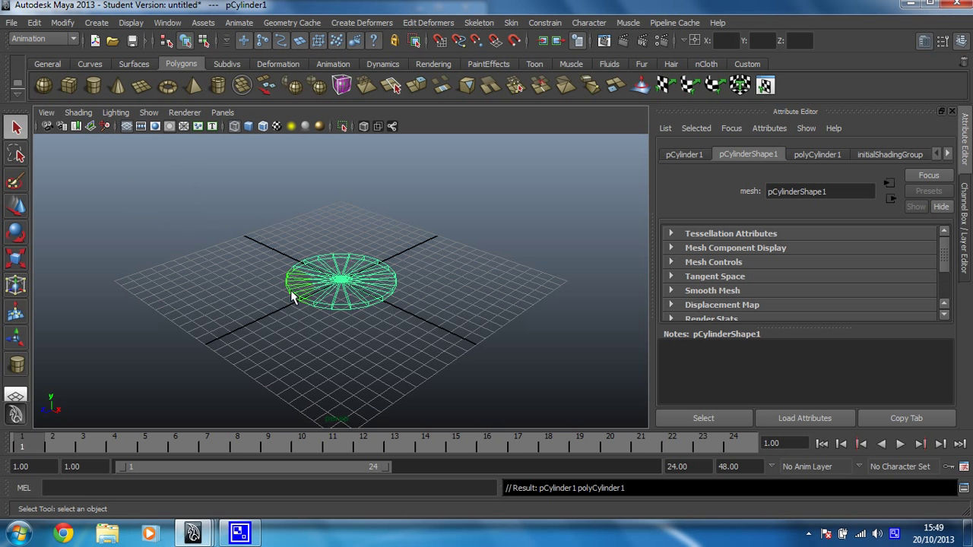
key(space)
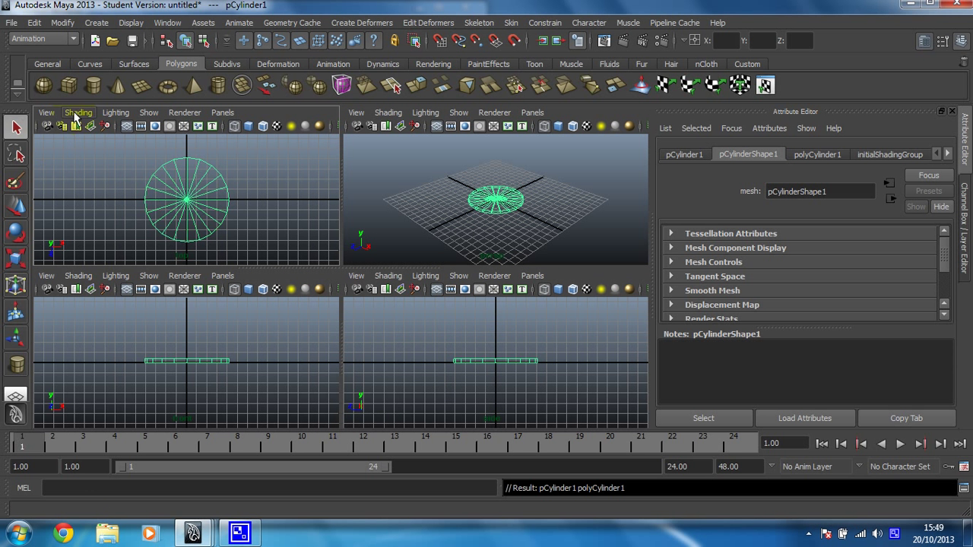
Draw a tall, narrow polygon box beside the cylinder base.
click(68, 85)
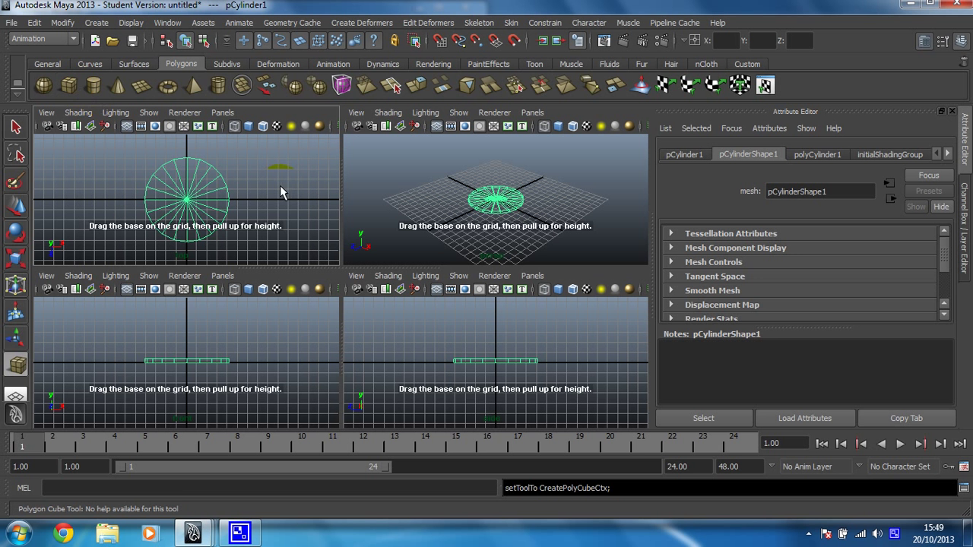
click(465, 224)
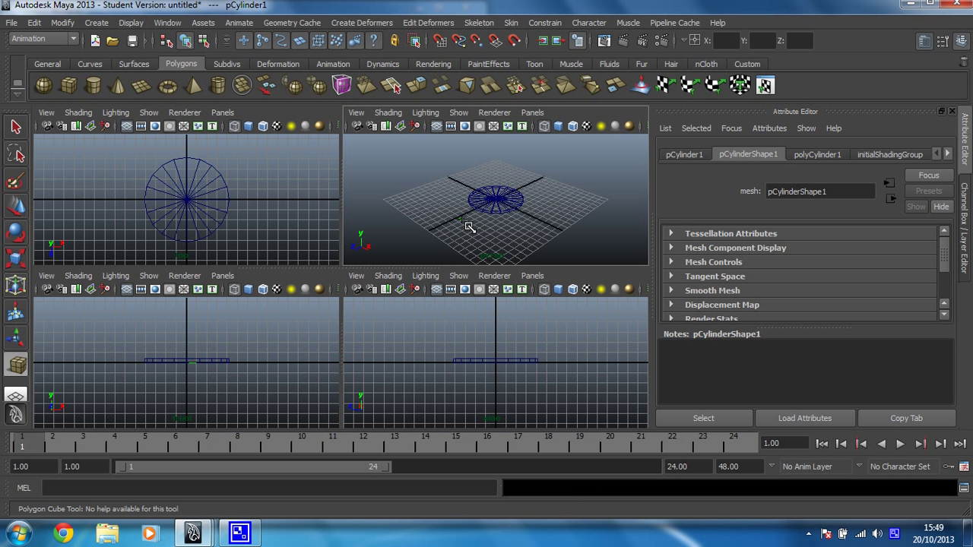
drag(468, 226, 463, 228)
drag(466, 220, 469, 177)
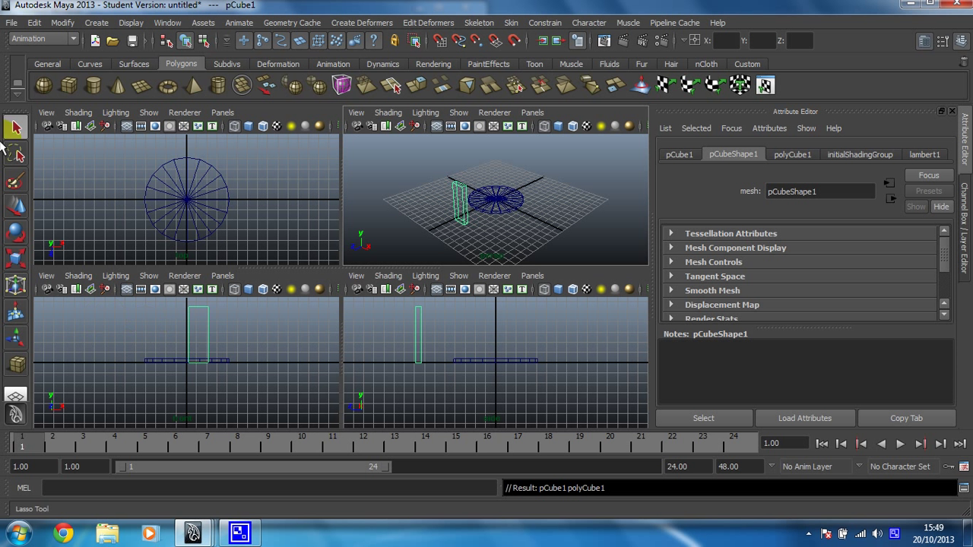
Move the box onto the base and tilt it about 15 degrees around X.
click(17, 211)
mouse_move(215, 333)
mouse_down()
mouse_move(240, 336)
mouse_move(186, 298)
mouse_up()
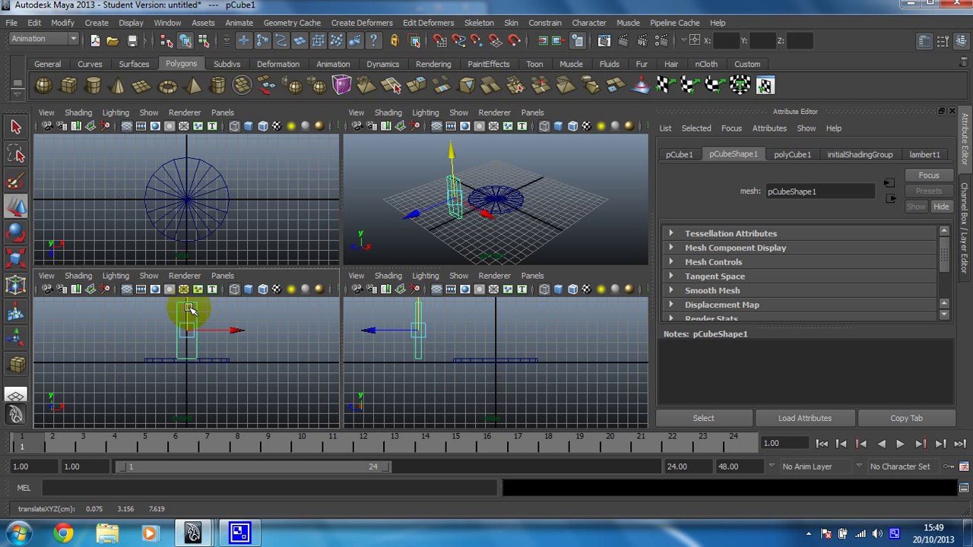
drag(368, 330, 425, 328)
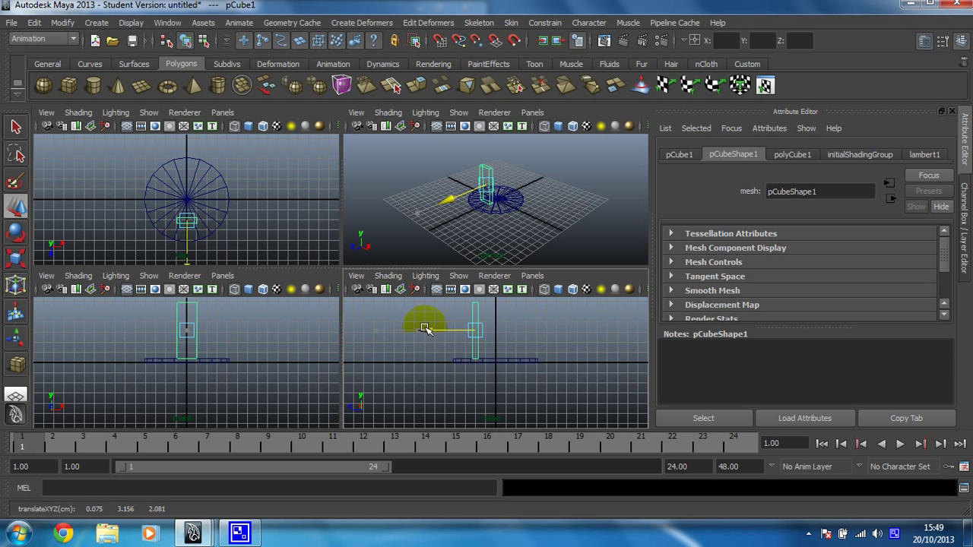
key(e)
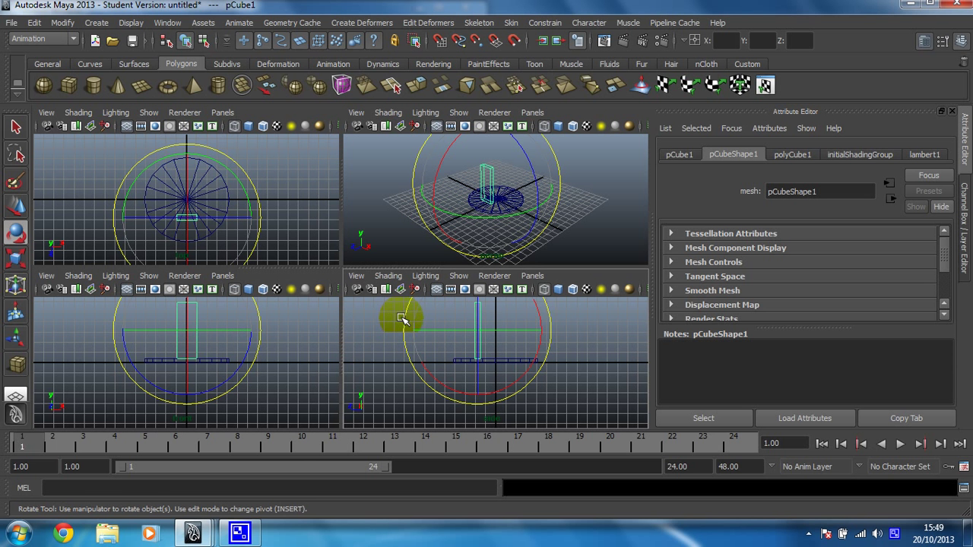
drag(402, 319, 401, 340)
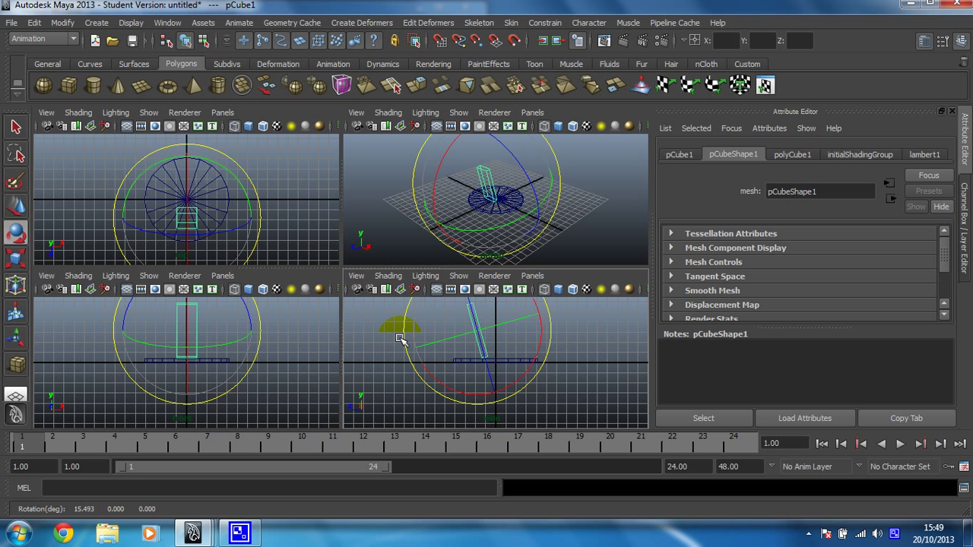
key(w)
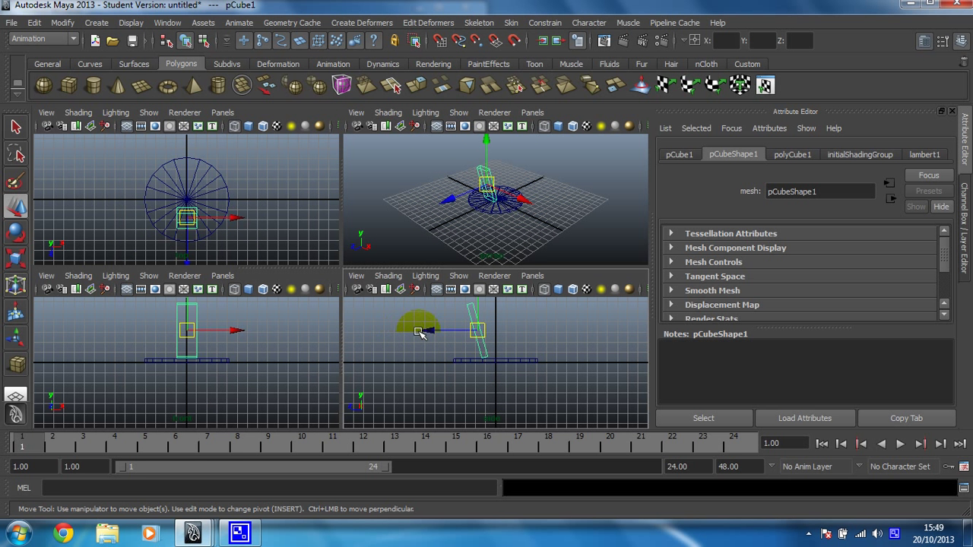
mouse_move(412, 332)
mouse_down()
mouse_move(428, 332)
mouse_move(418, 332)
mouse_up()
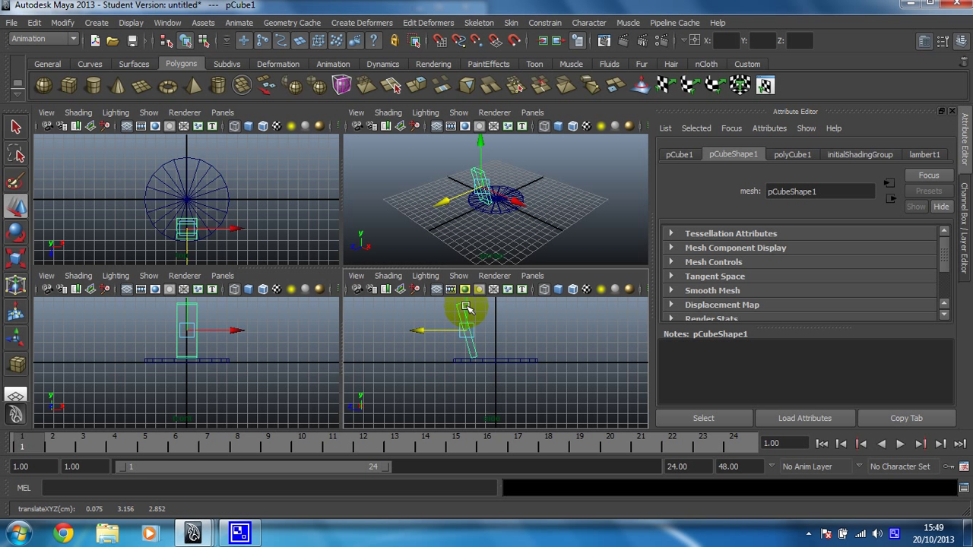
click(466, 308)
Duplicate the arm box, raise the copy above it, and tilt it the opposite way.
alt+middle_drag(466, 308, 434, 413)
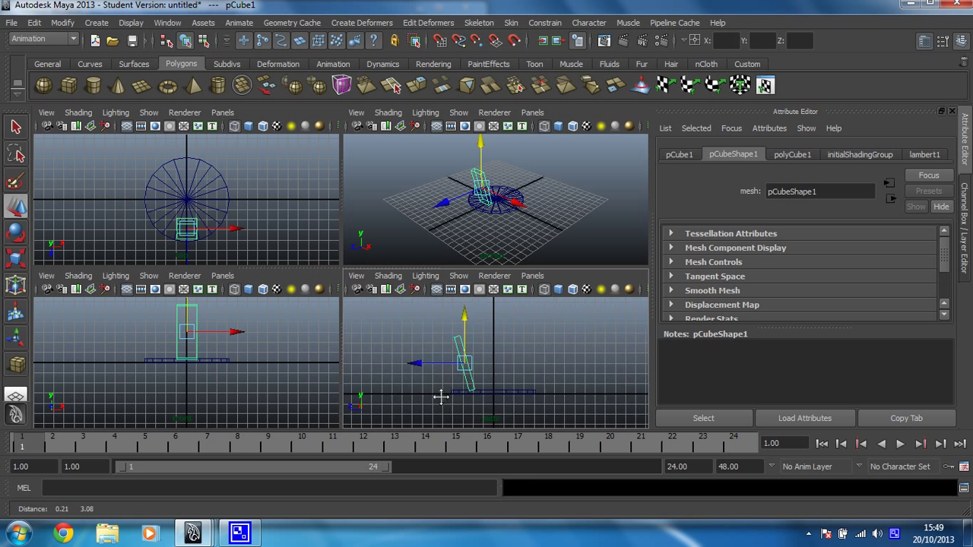
key(ctrl+d)
drag(457, 342, 450, 298)
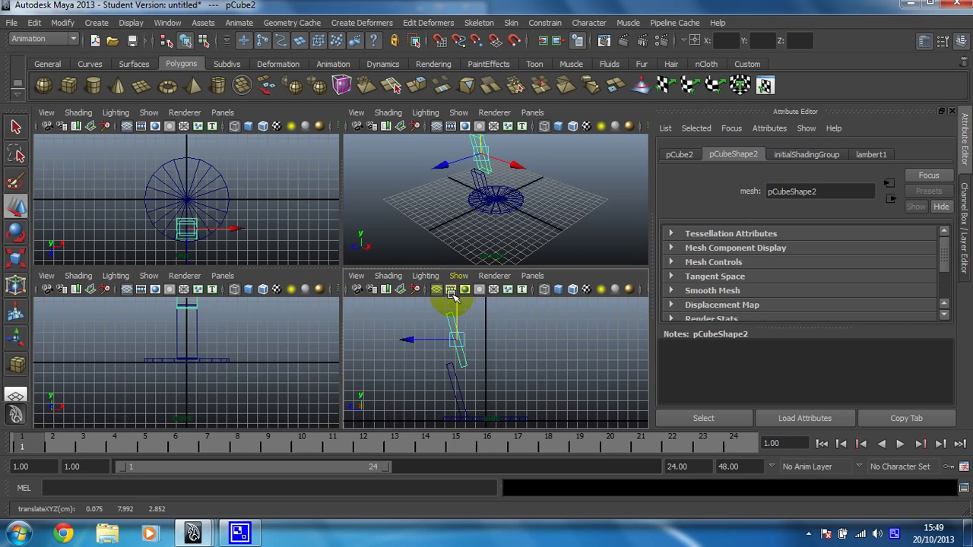
key(e)
drag(525, 316, 525, 354)
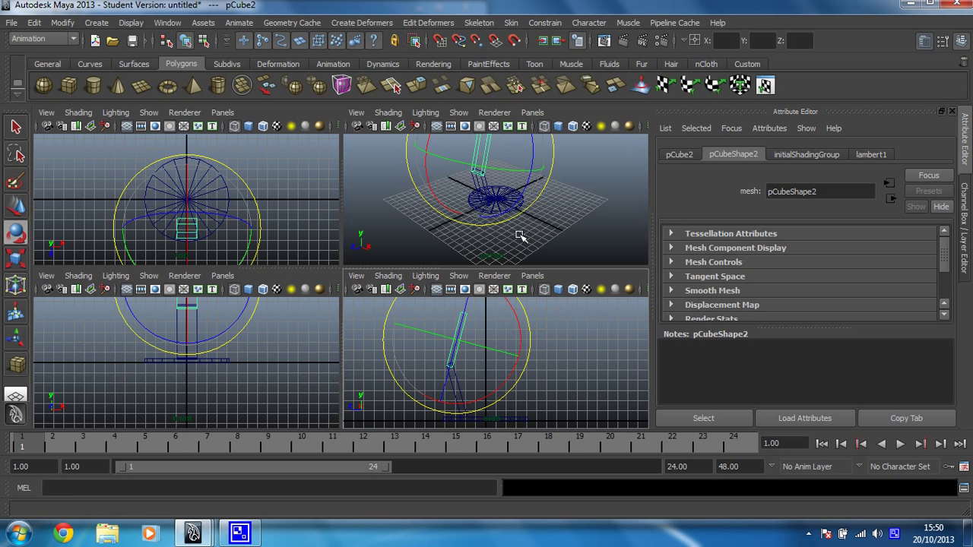
mouse_move(481, 230)
alt+mouse_down()
mouse_move(460, 237)
mouse_move(428, 219)
alt+mouse_up()
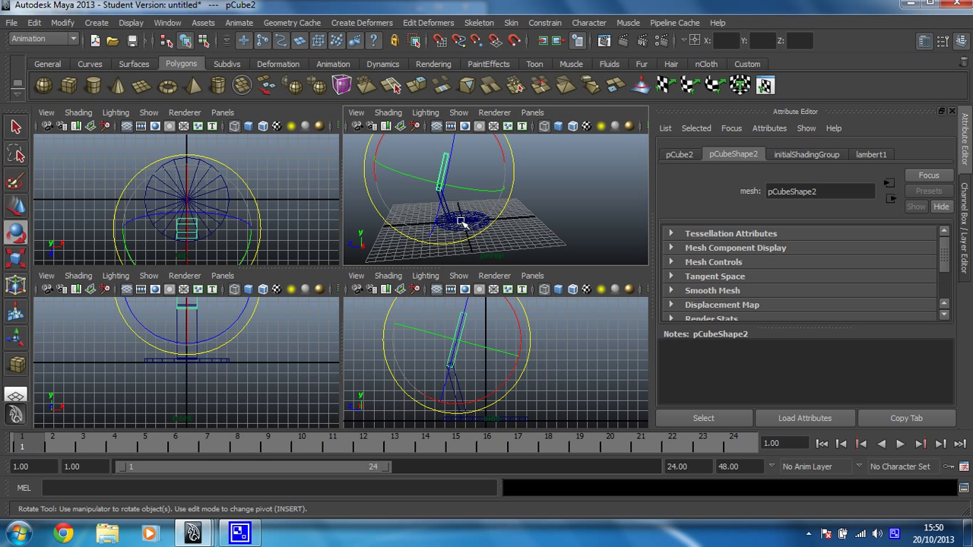
click(516, 231)
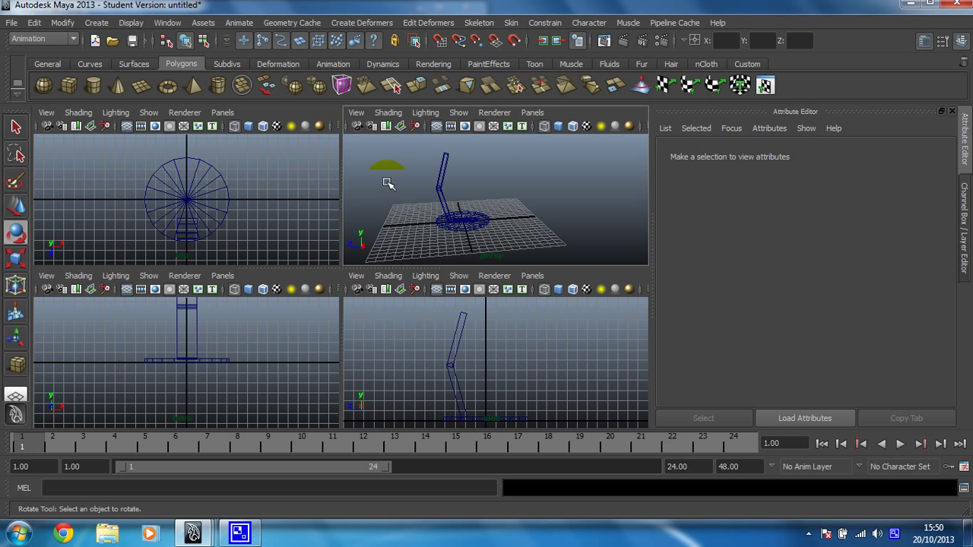
click(101, 90)
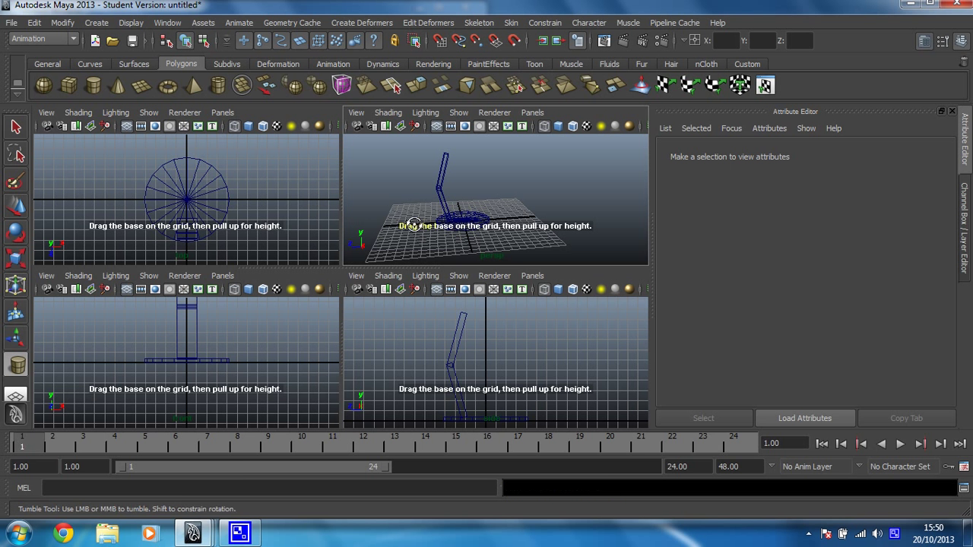
Draw a second polygon cylinder on the grid beside the lamp base in the enlarged perspective view.
mouse_move(412, 223)
alt+mouse_down()
mouse_move(443, 243)
mouse_move(421, 241)
alt+mouse_up()
key(space)
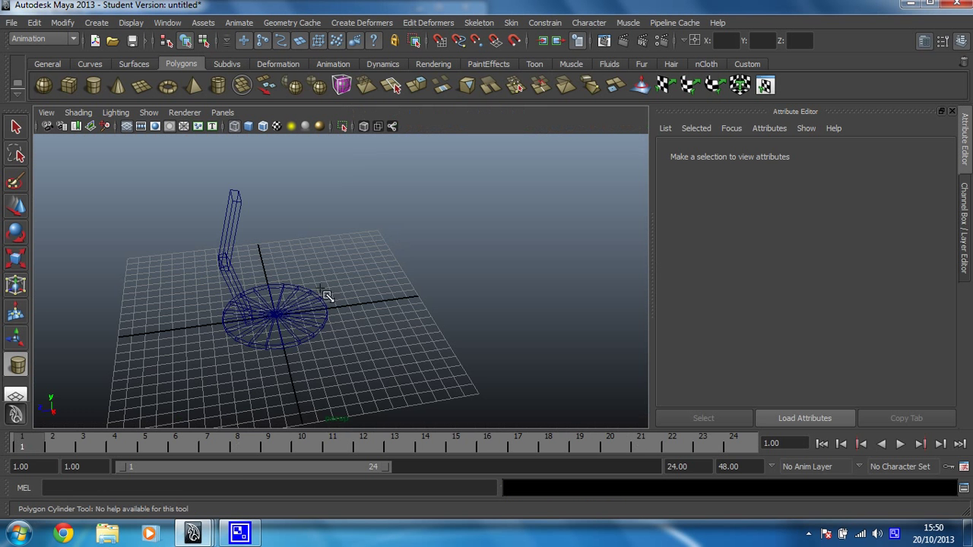
alt+middle_drag(267, 358, 403, 282)
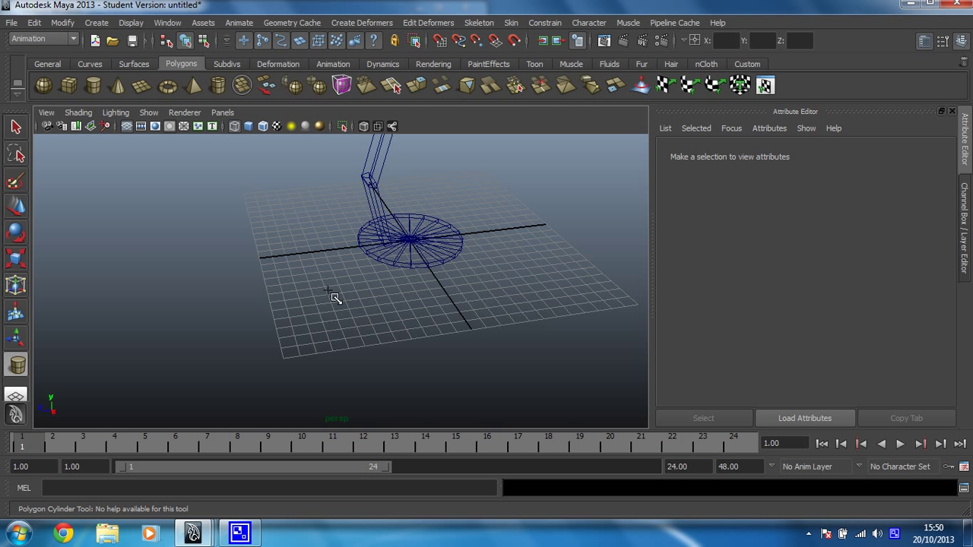
drag(330, 293, 363, 311)
drag(337, 282, 342, 207)
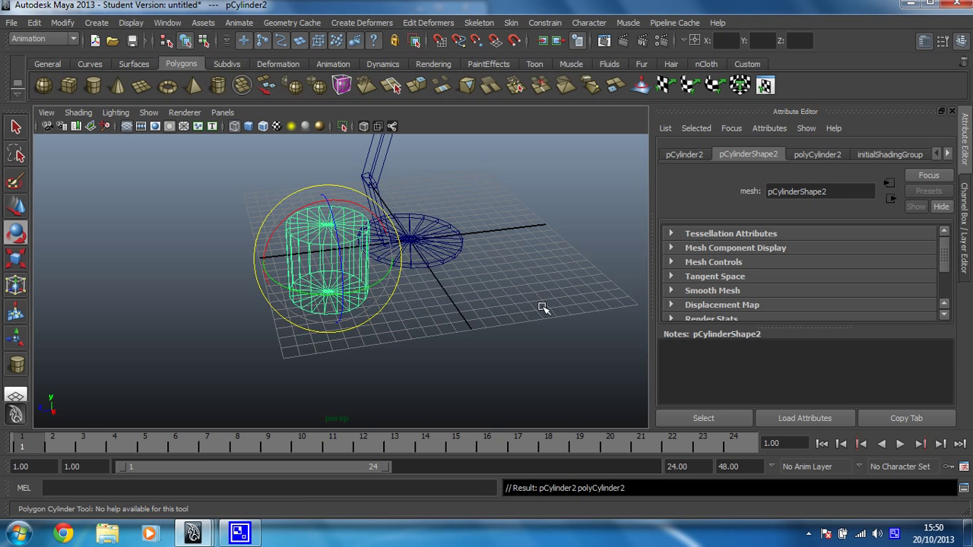
Set polyCylinder2 Subdivisions Height to 5 in the Channel Box.
click(964, 213)
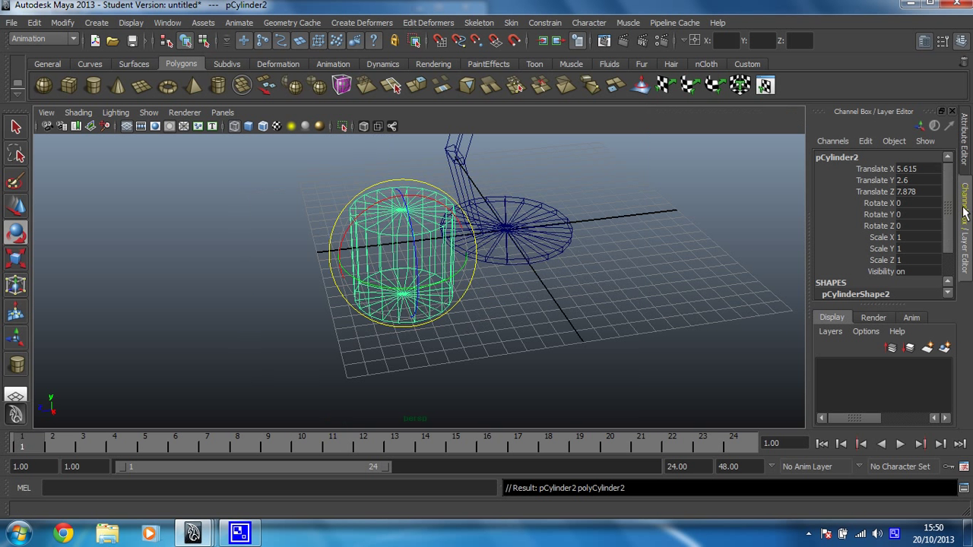
double_click(848, 294)
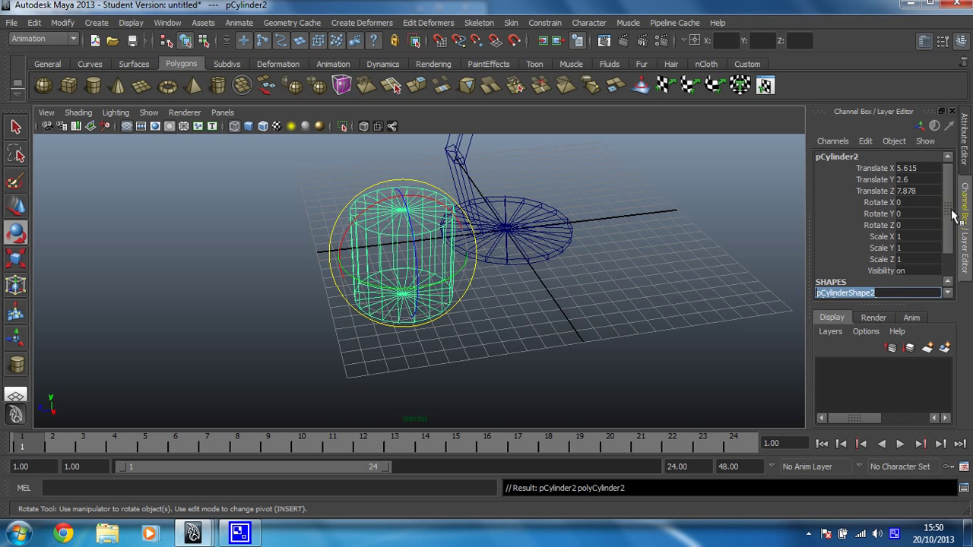
scroll(949, 253, down, 3)
click(848, 283)
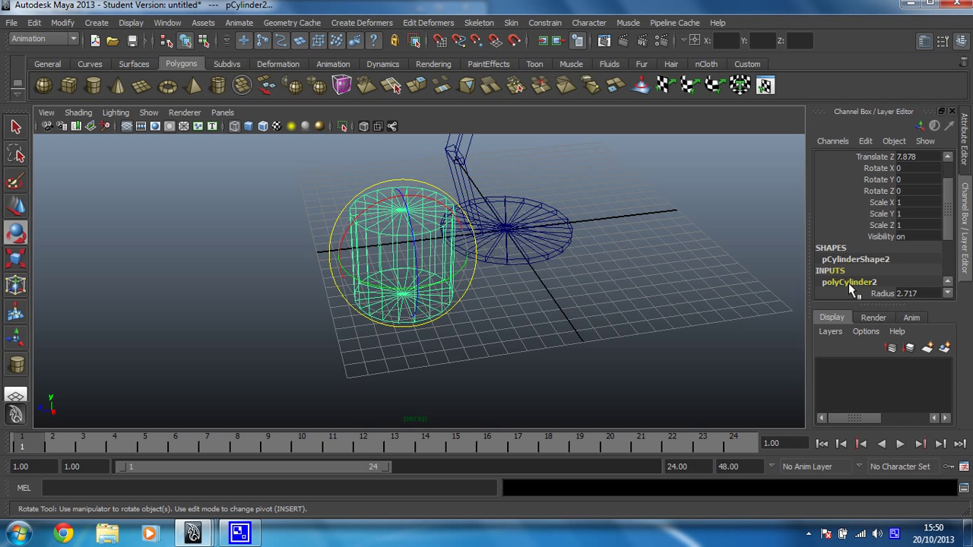
scroll(949, 211, down, 5)
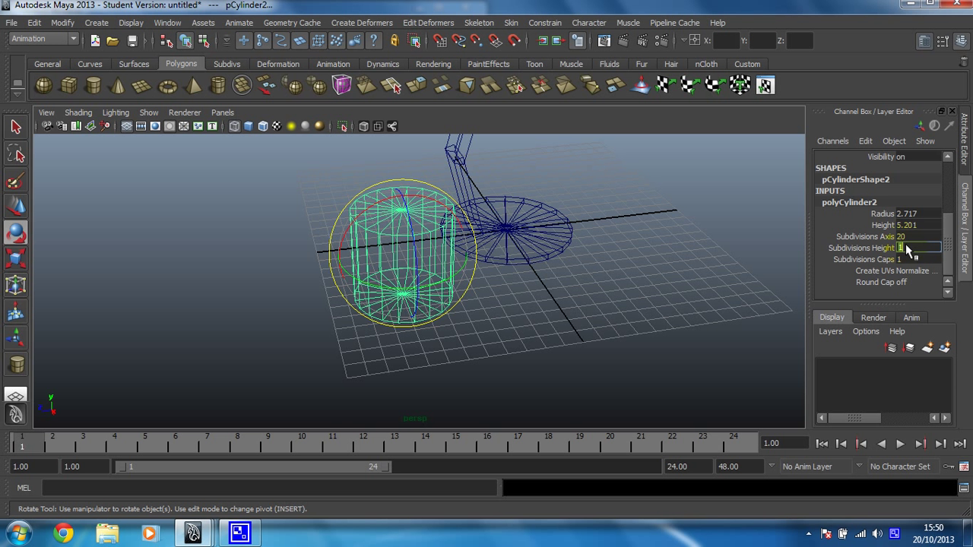
text(5)
key(Return)
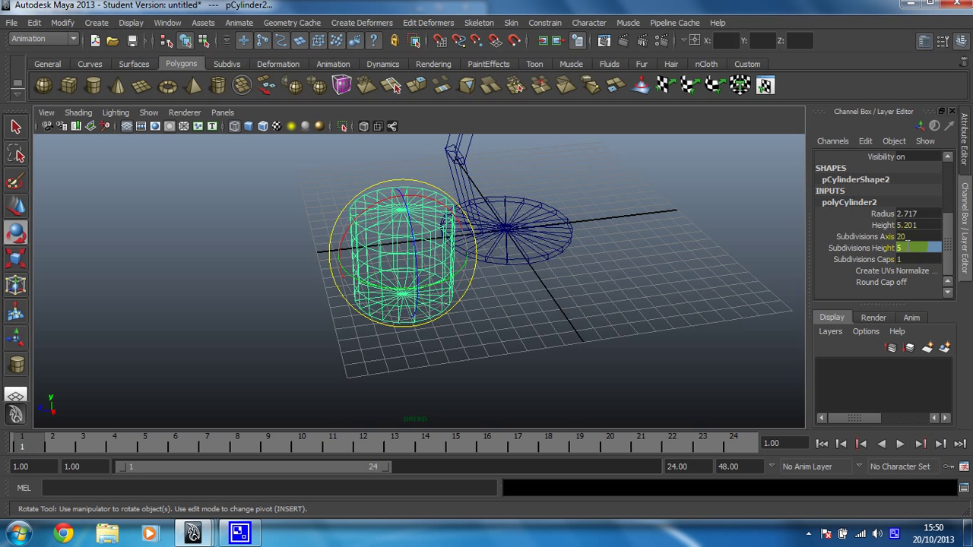
Rotate the cylinder 90 degrees about X so it lies on its side.
click(660, 280)
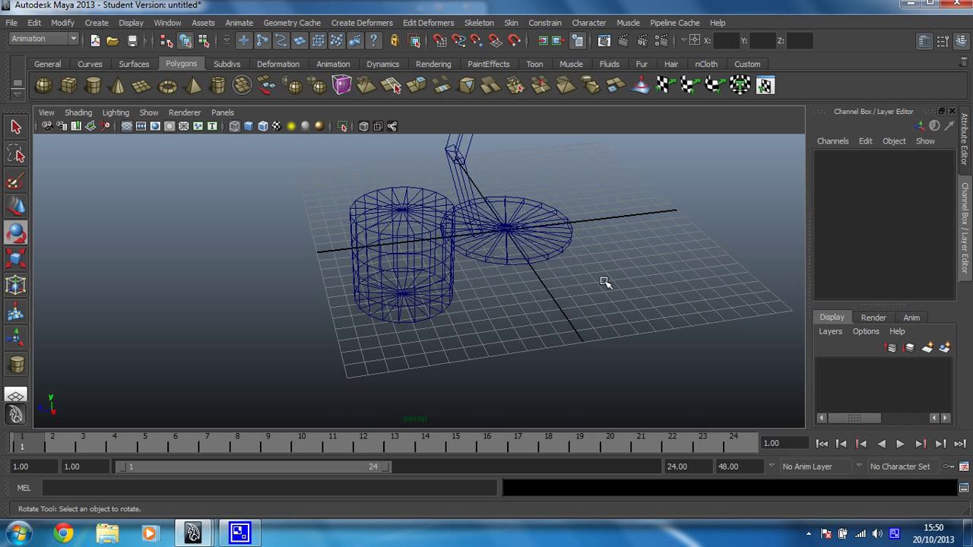
click(388, 237)
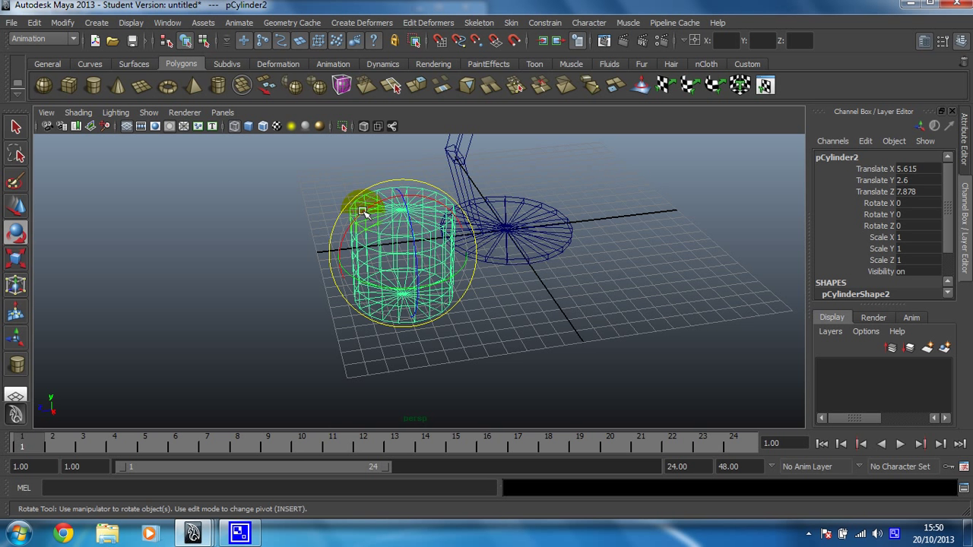
drag(366, 212, 361, 227)
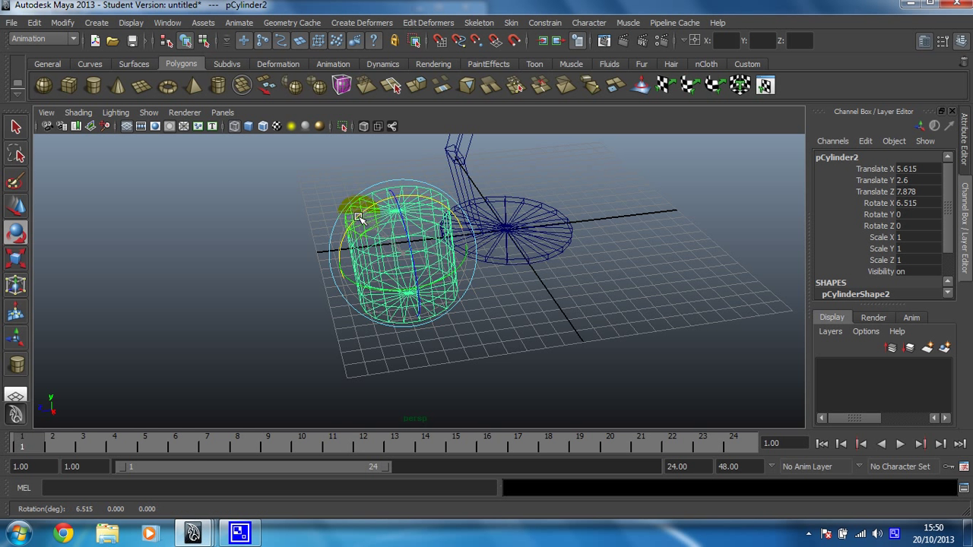
double_click(917, 204)
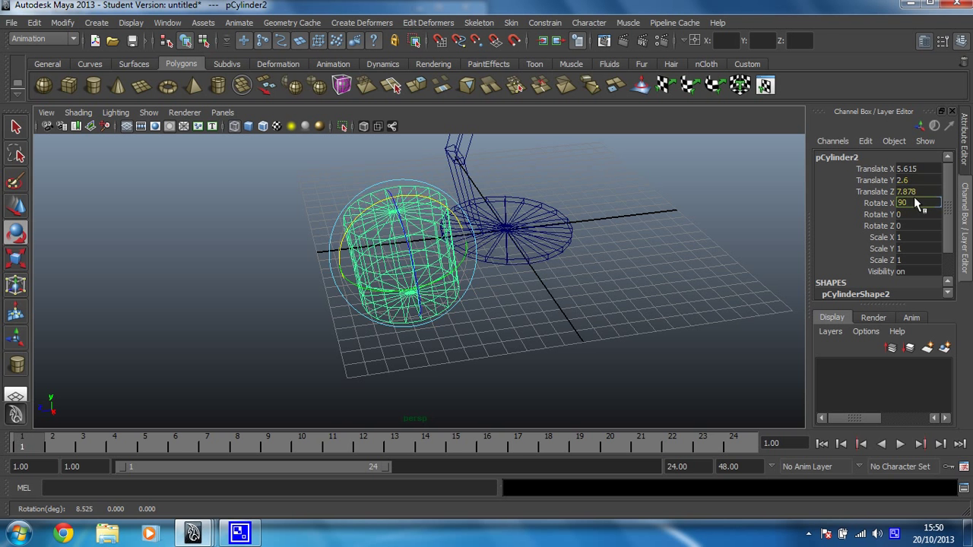
text(90)
key(Return)
key(space)
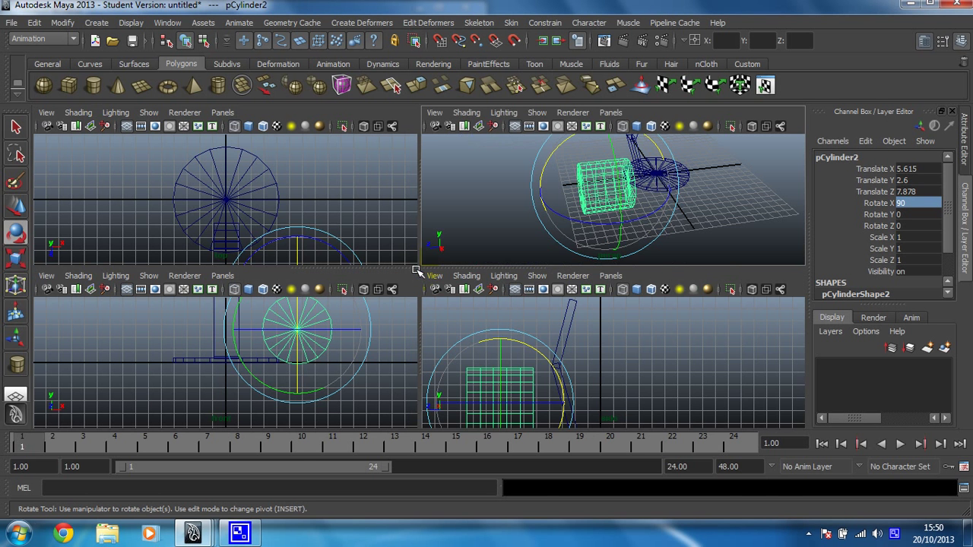
key(space)
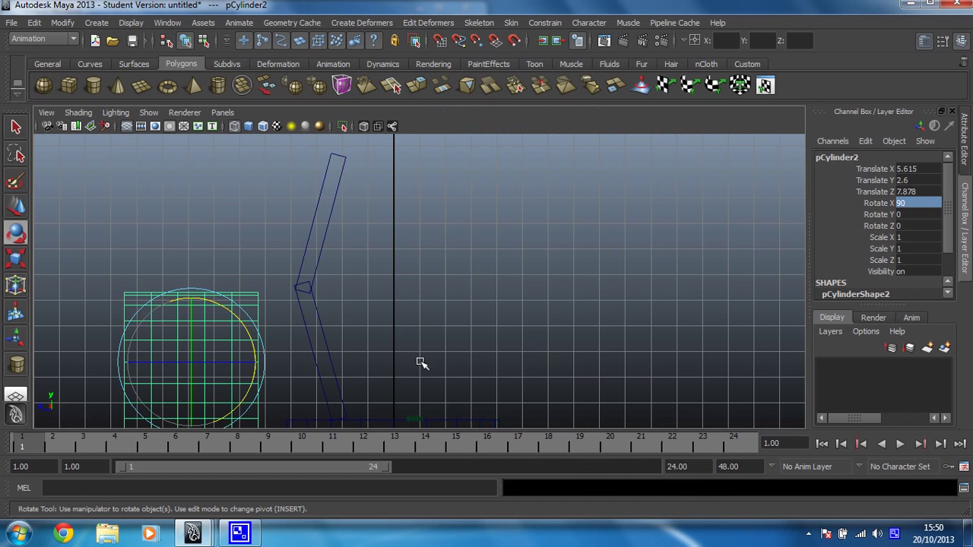
Scale down the cylinder's left vertex columns and shift them left along X to taper it.
mouse_move(382, 358)
alt+middle_down()
mouse_move(528, 257)
mouse_move(536, 319)
alt+middle_up()
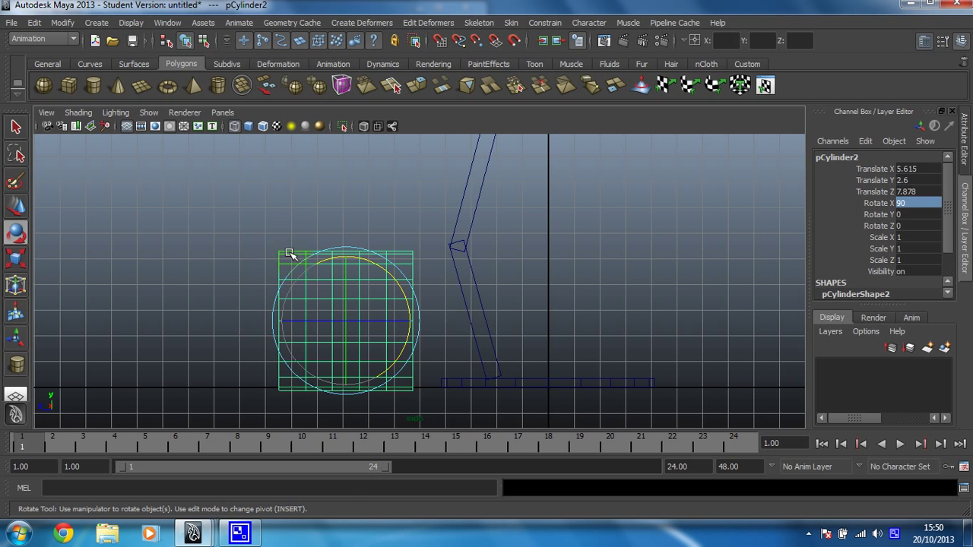
right_drag(289, 254, 232, 251)
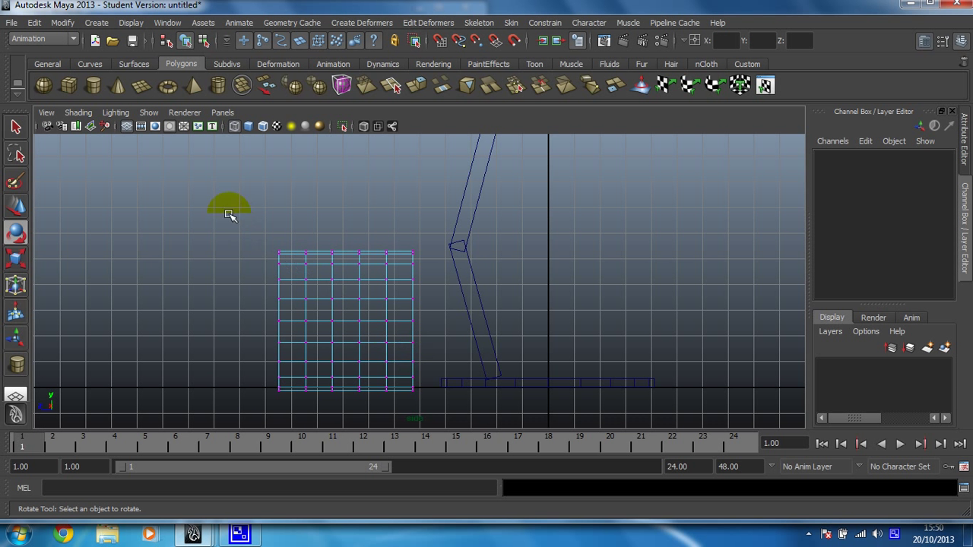
drag(224, 206, 402, 413)
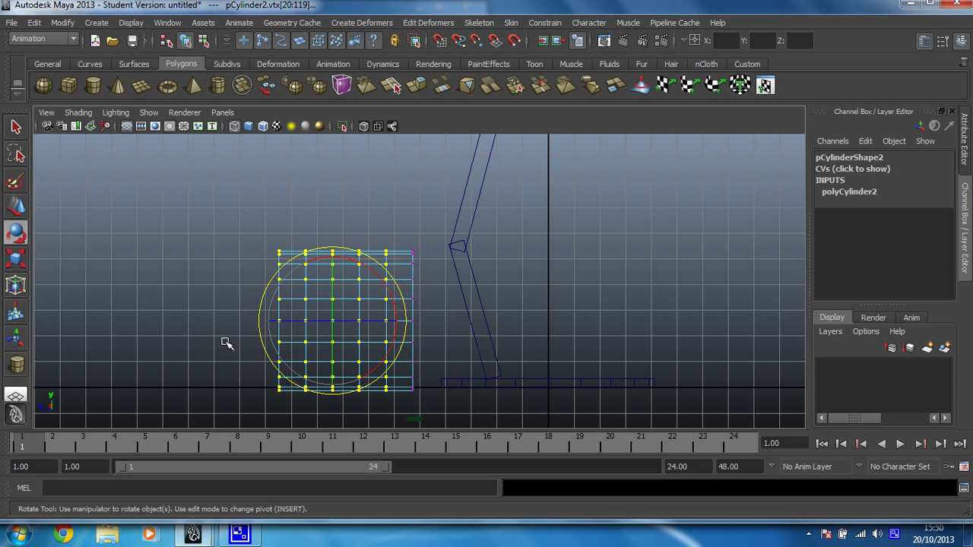
key(r)
drag(330, 320, 295, 346)
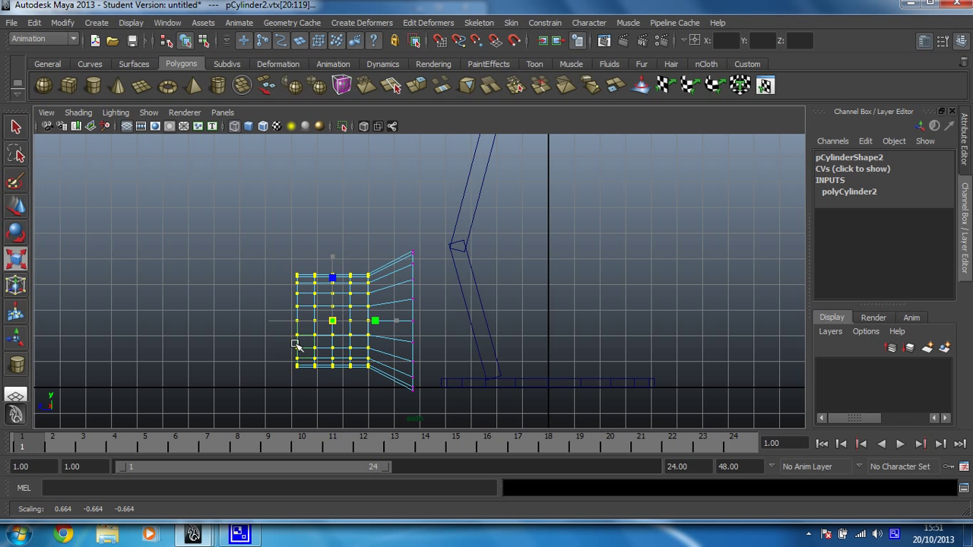
drag(257, 244, 355, 394)
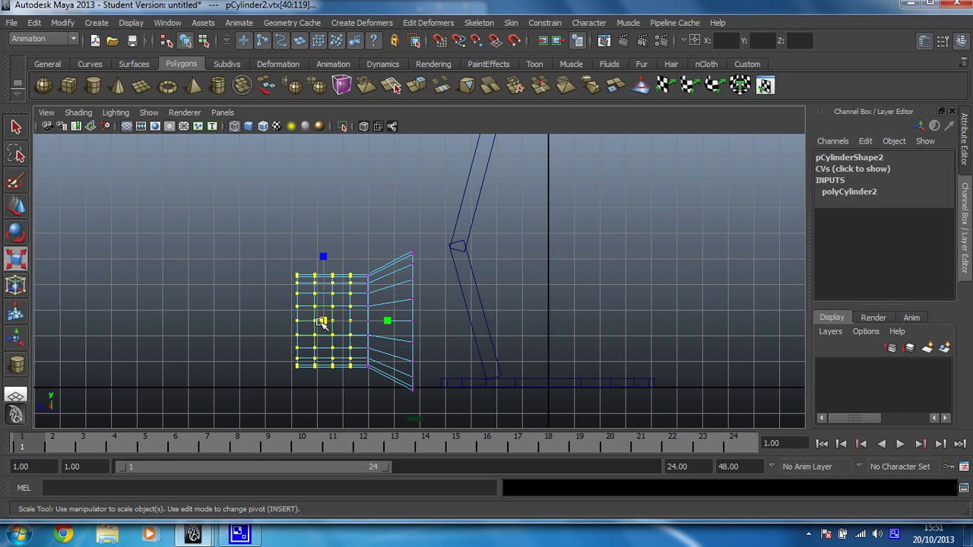
drag(320, 323, 281, 276)
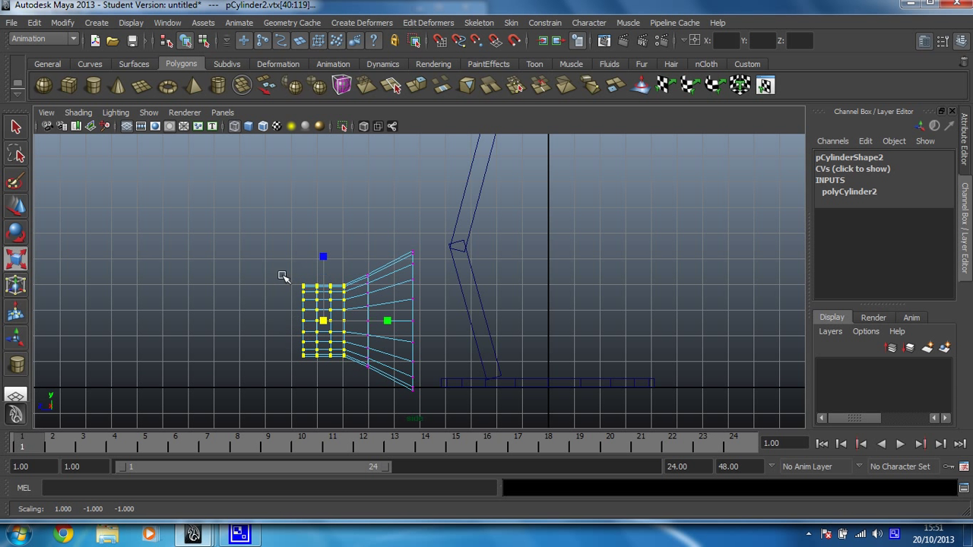
ctrl+drag(358, 277, 334, 359)
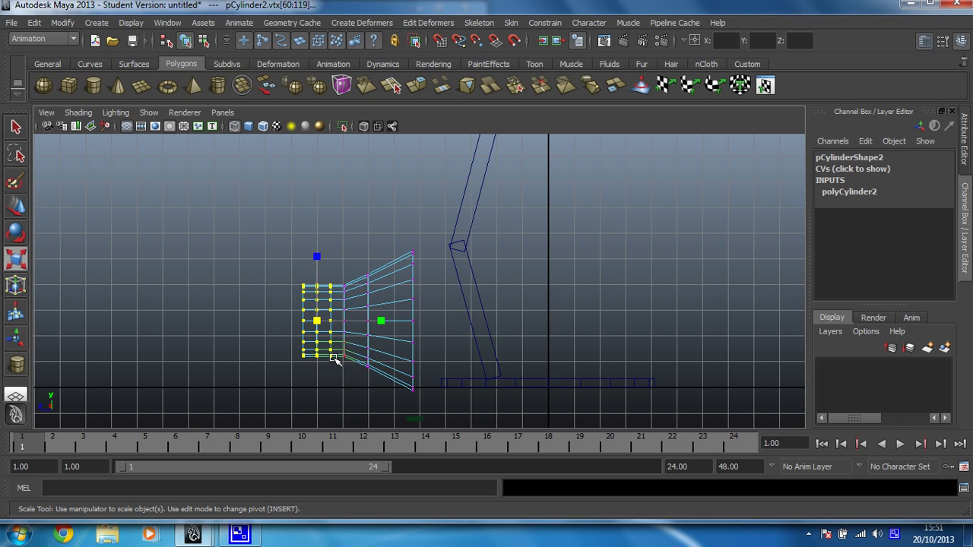
key(w)
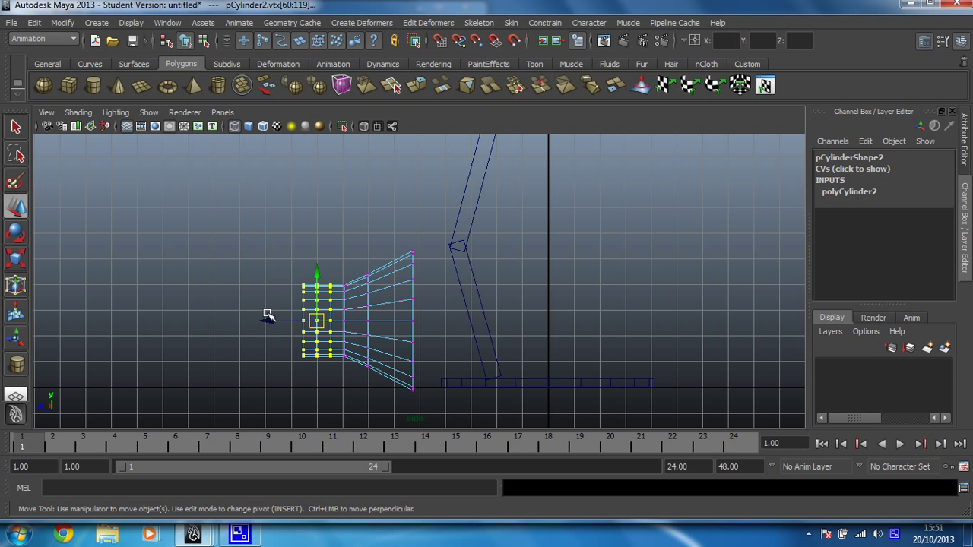
drag(268, 315, 255, 320)
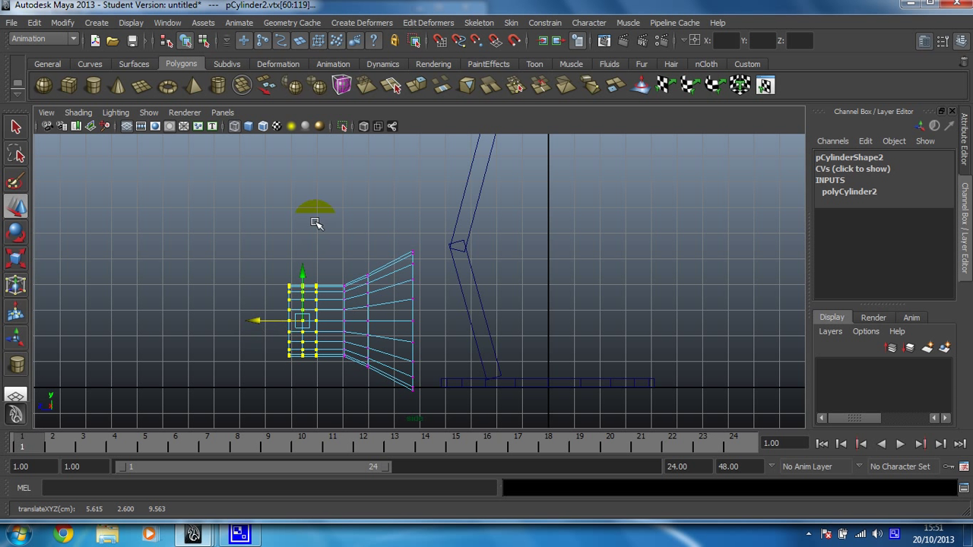
click(353, 236)
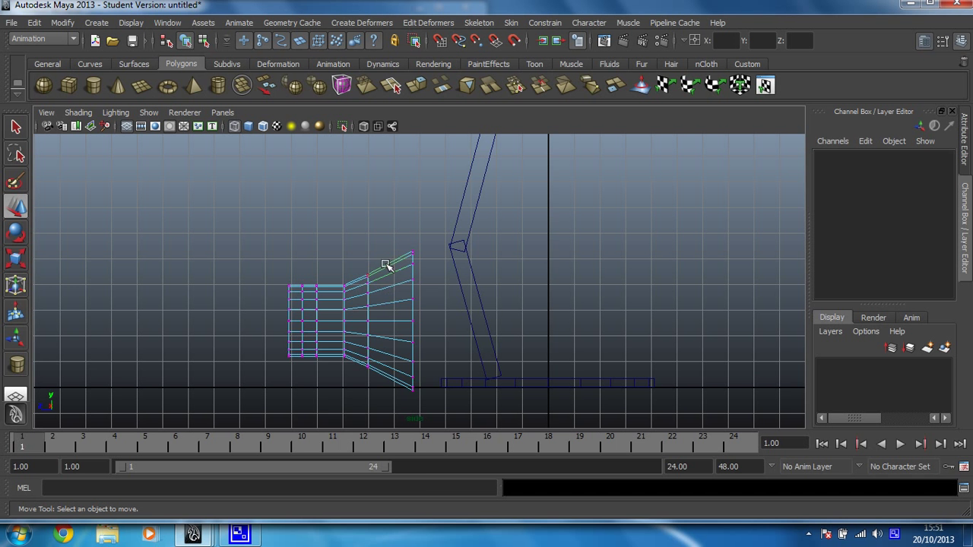
Nudge the flared head along X and raise it vertically in the front view.
right_drag(361, 291, 424, 269)
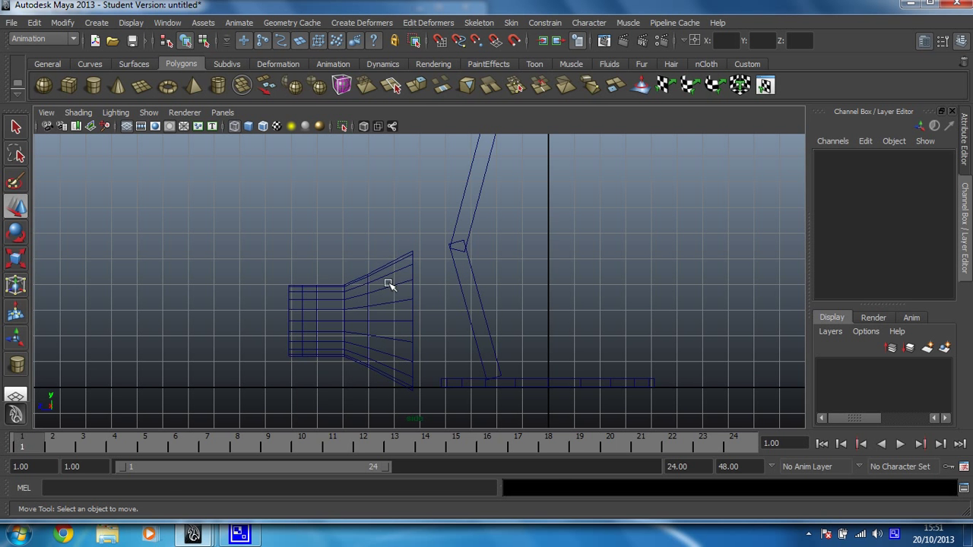
click(368, 296)
key(space)
mouse_move(333, 330)
mouse_down()
mouse_move(348, 331)
mouse_move(278, 346)
mouse_up()
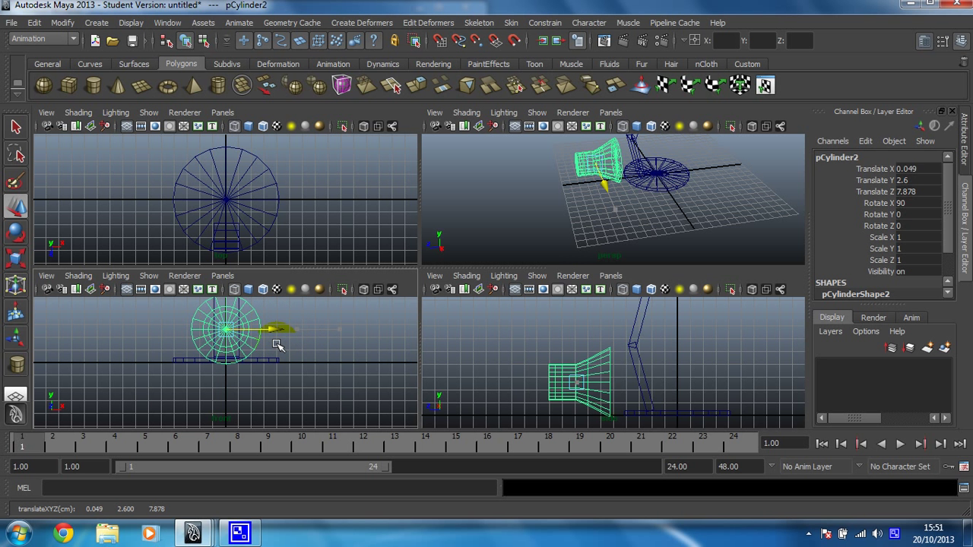
drag(278, 346, 277, 342)
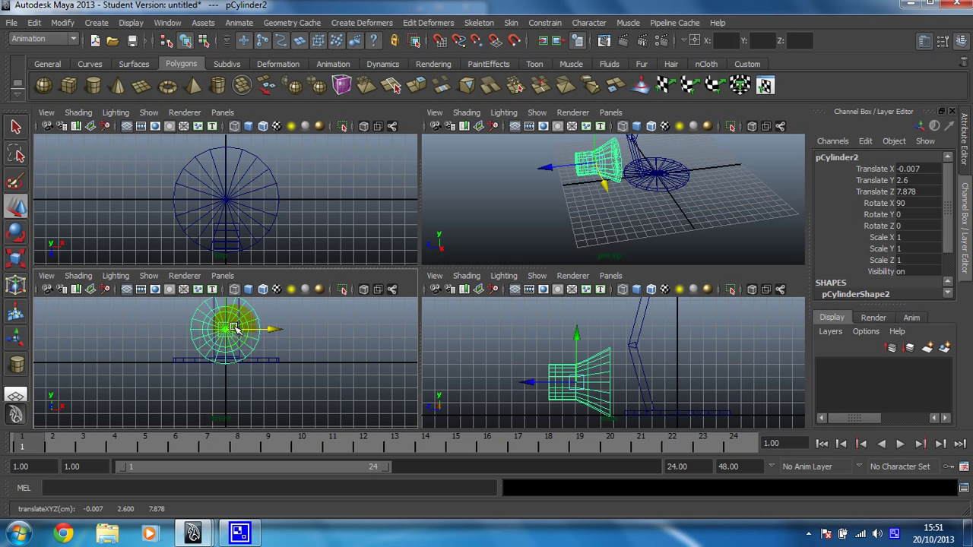
key(space)
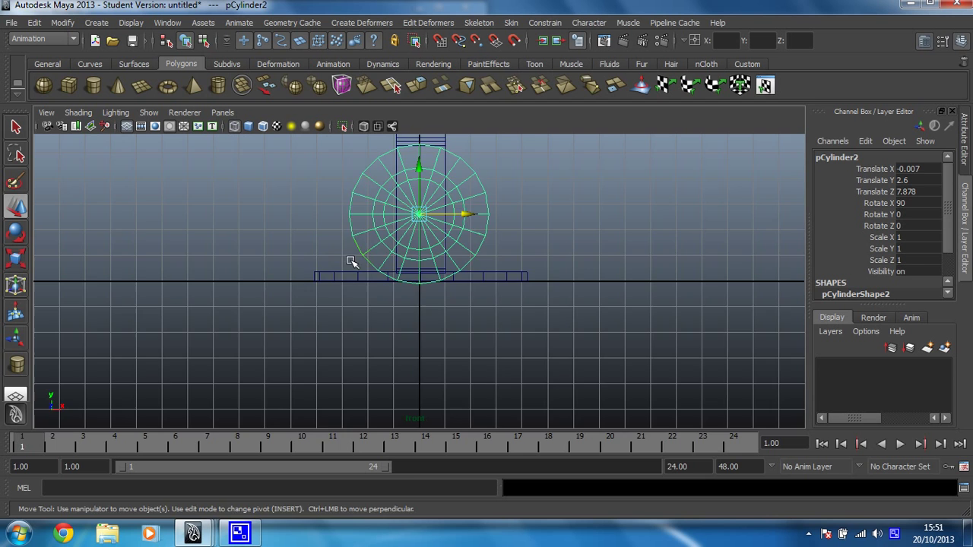
scroll(331, 341, down, 2)
scroll(337, 311, down, 3)
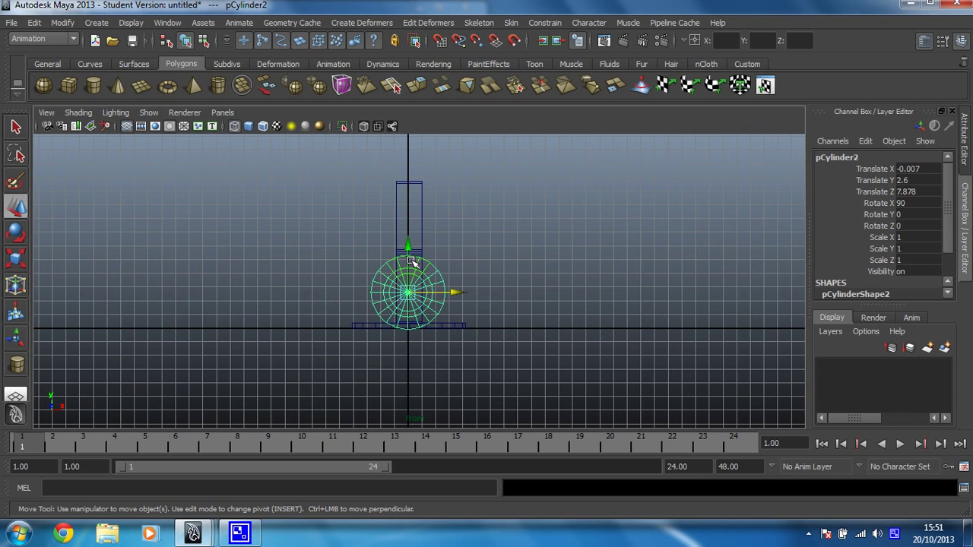
drag(416, 216, 417, 122)
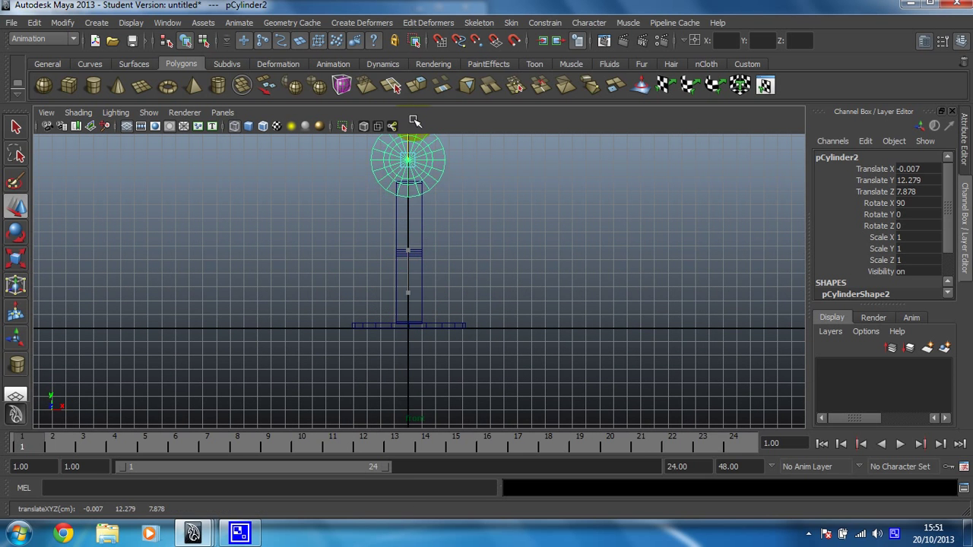
Slide the head along Z onto the upper arm, frame the lamp, and display it smooth shaded.
key(space)
key(space)
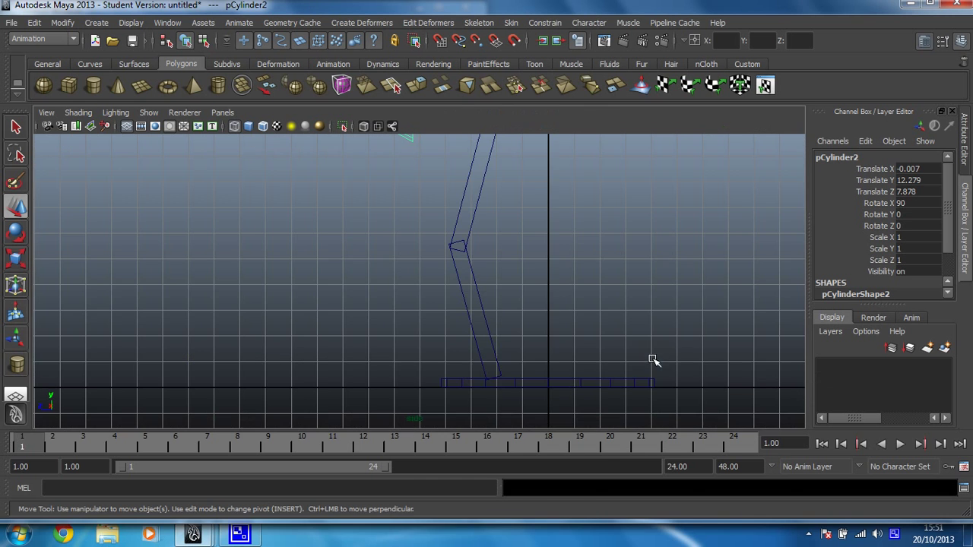
scroll(506, 308, down, 3)
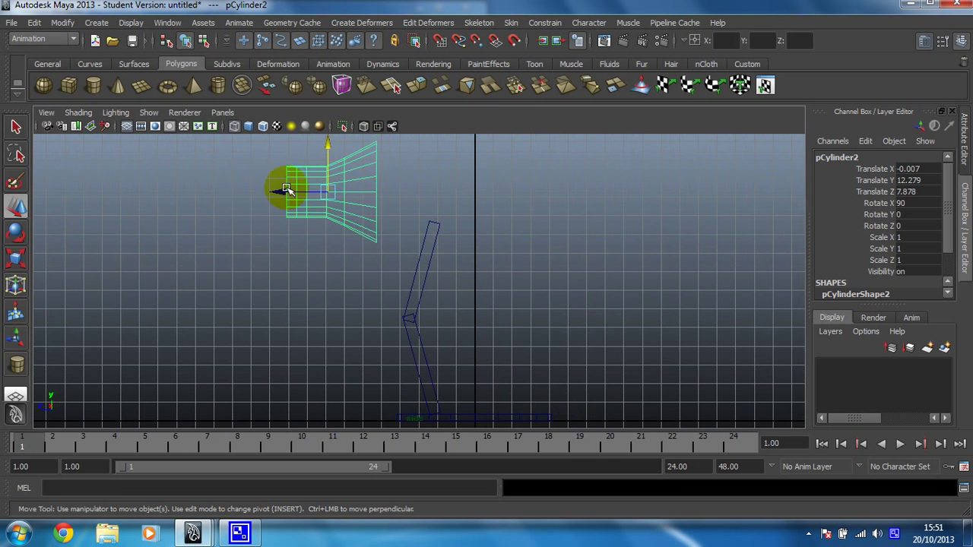
drag(343, 184, 465, 155)
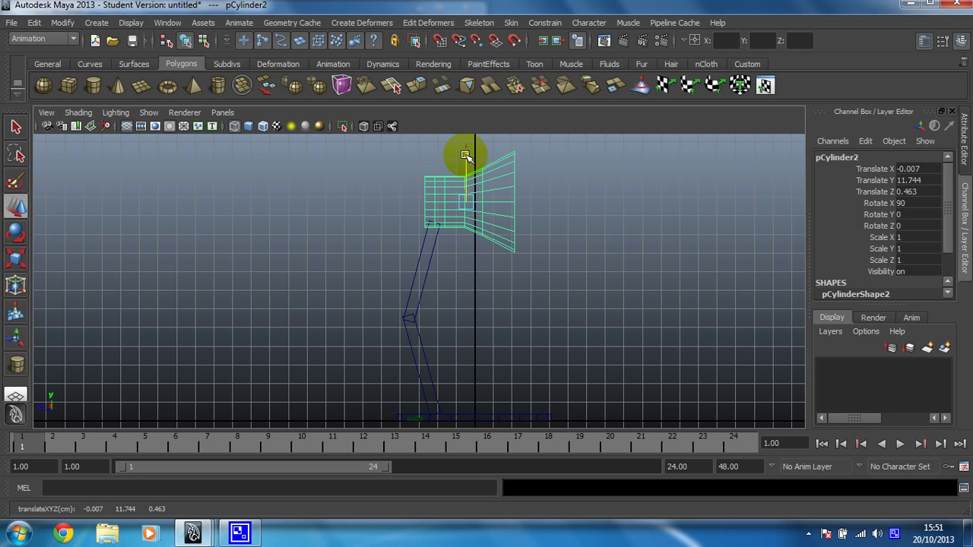
key(space)
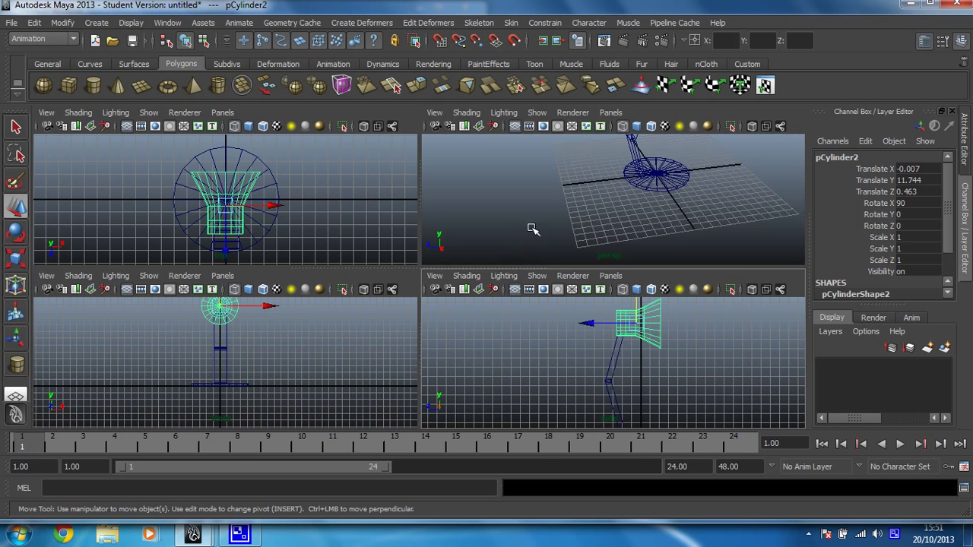
key(space)
key(f)
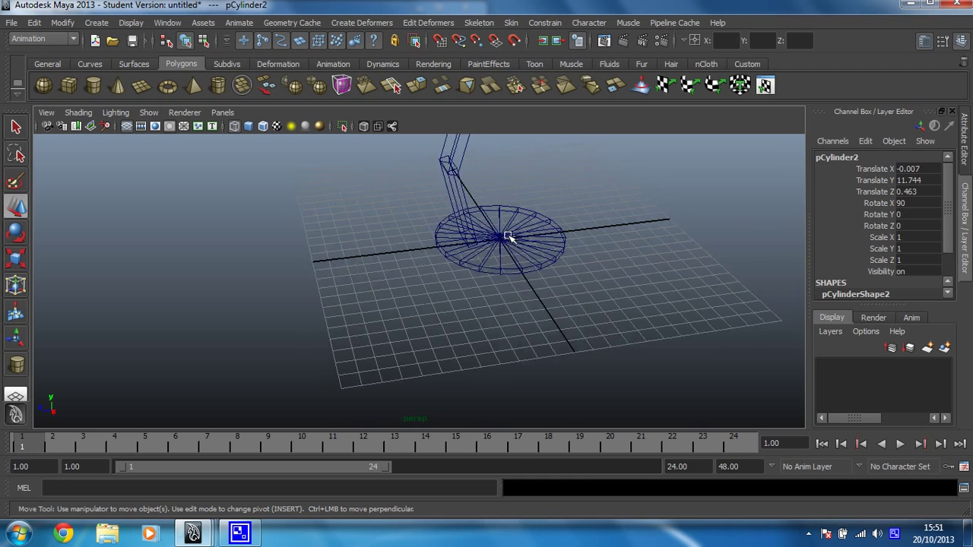
key(5)
click(508, 236)
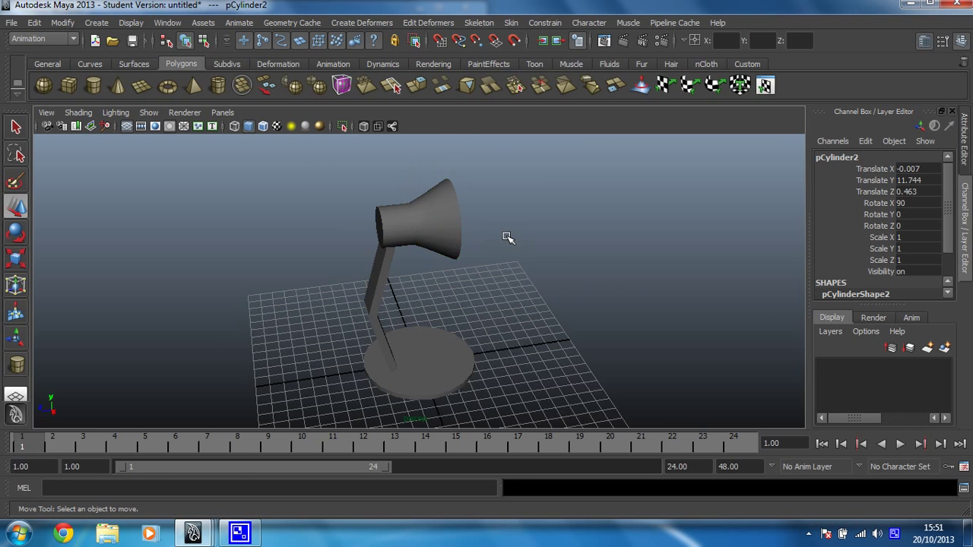
mouse_move(504, 319)
alt+mouse_down()
mouse_move(310, 351)
mouse_move(397, 320)
mouse_move(460, 319)
mouse_move(479, 301)
alt+mouse_up()
mouse_move(503, 285)
alt+mouse_down()
mouse_move(449, 292)
mouse_move(373, 280)
mouse_move(256, 311)
mouse_move(419, 315)
mouse_move(445, 267)
alt+mouse_up()
click(414, 222)
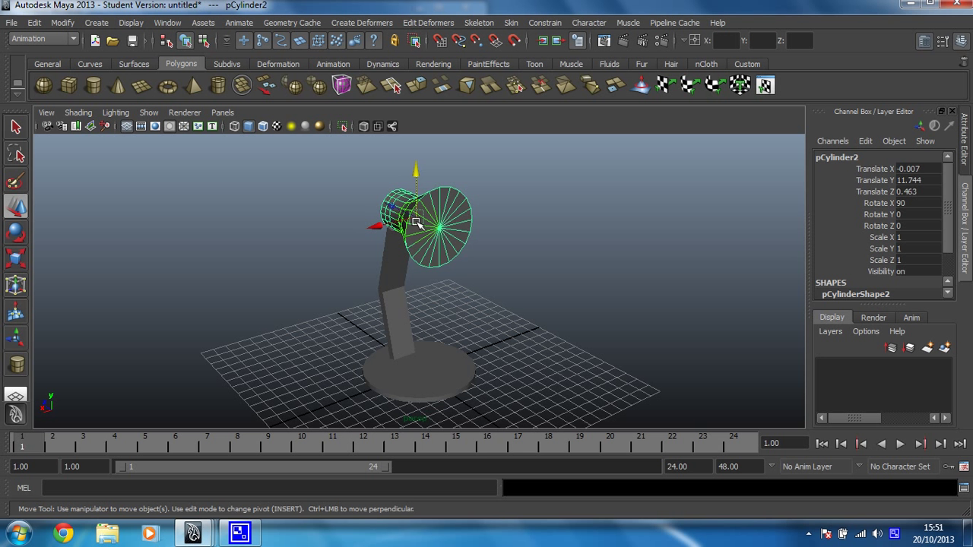
Switch the lamp head to face mode and pick faces around its wide end cap.
right_click(424, 245)
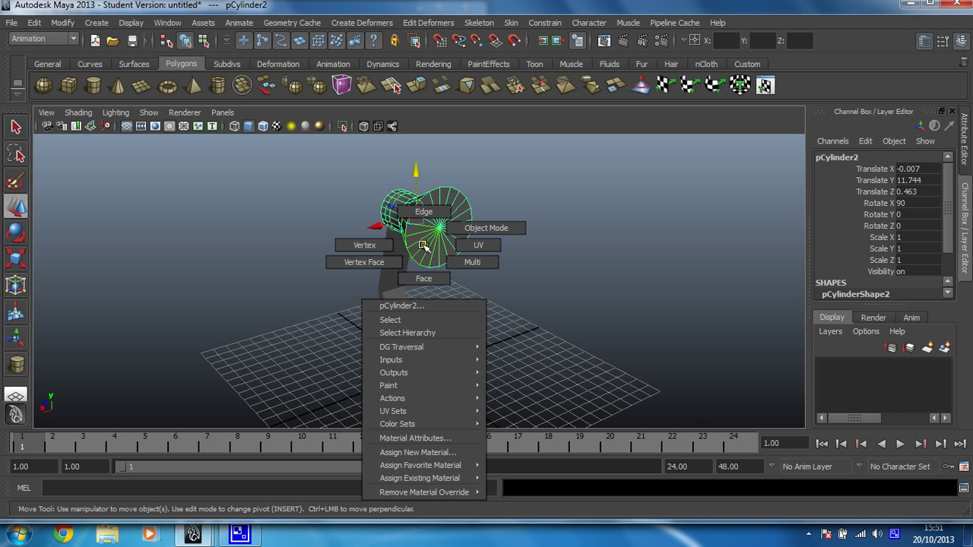
right_drag(424, 244, 424, 279)
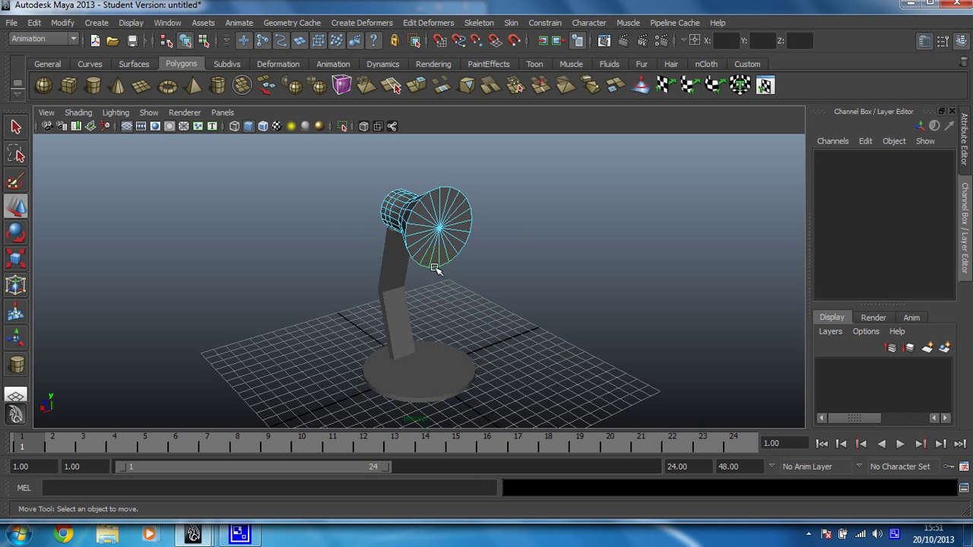
click(445, 199)
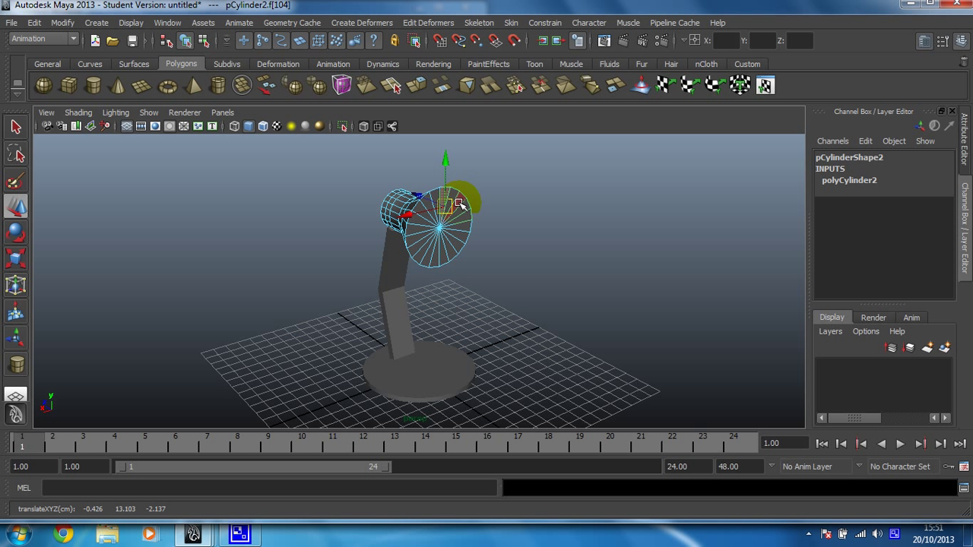
click(462, 204)
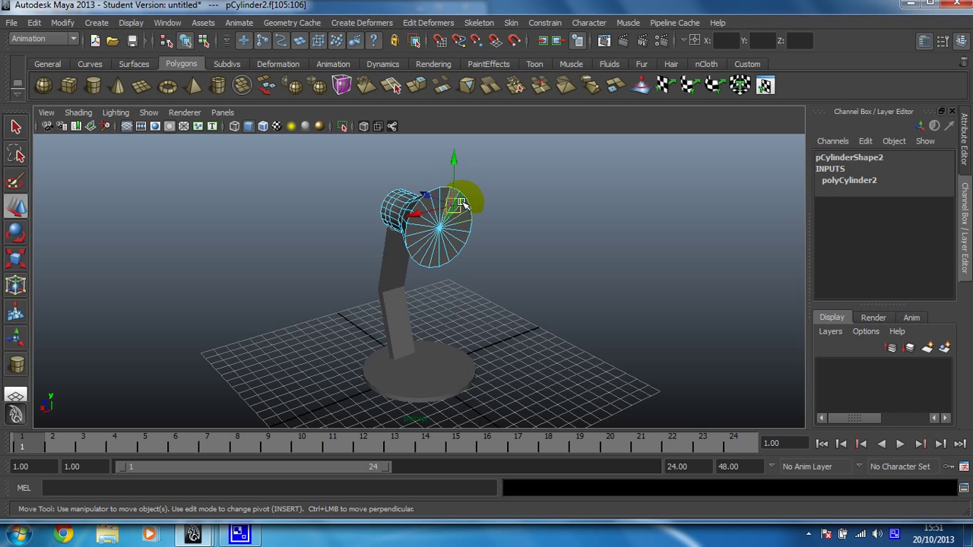
shift+click(465, 213)
shift+click(461, 234)
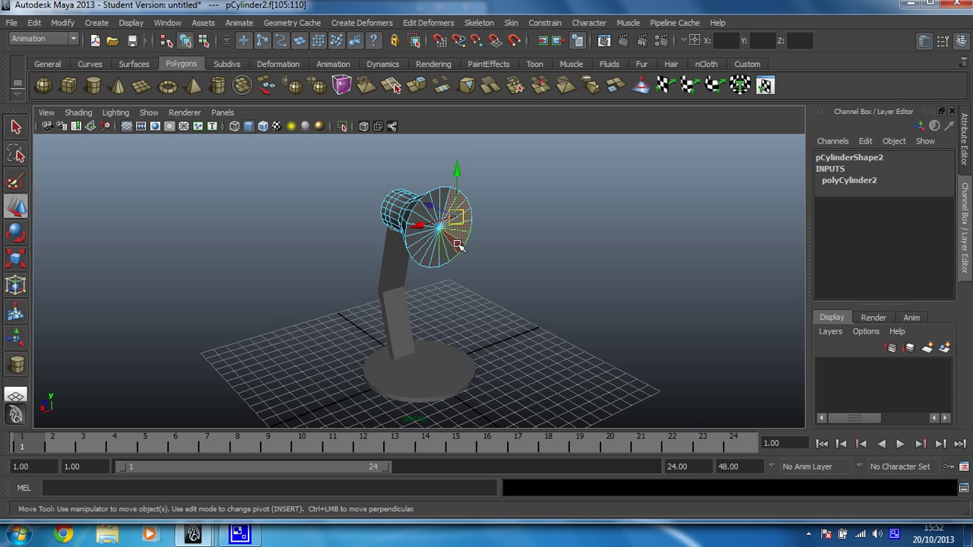
shift+click(456, 249)
shift+click(449, 256)
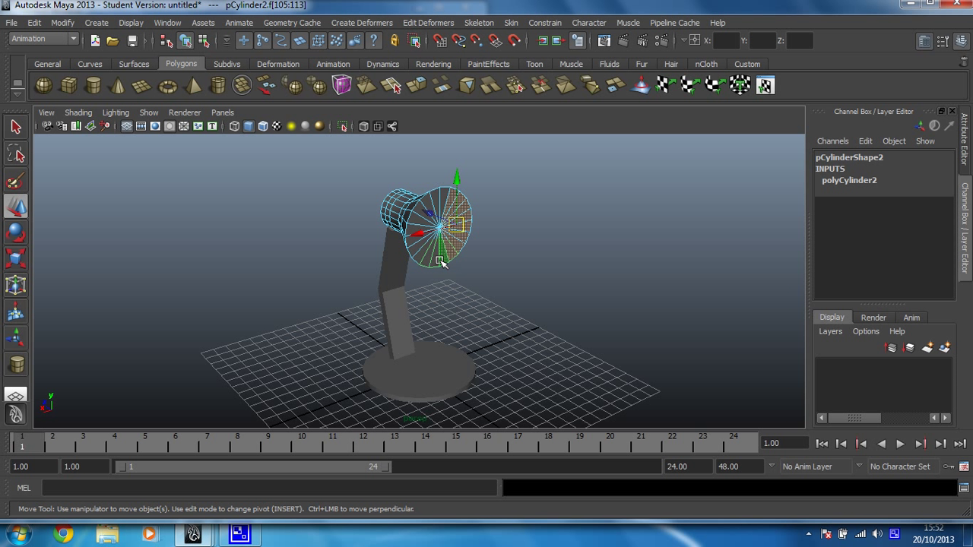
shift+click(433, 260)
shift+click(426, 257)
shift+click(416, 242)
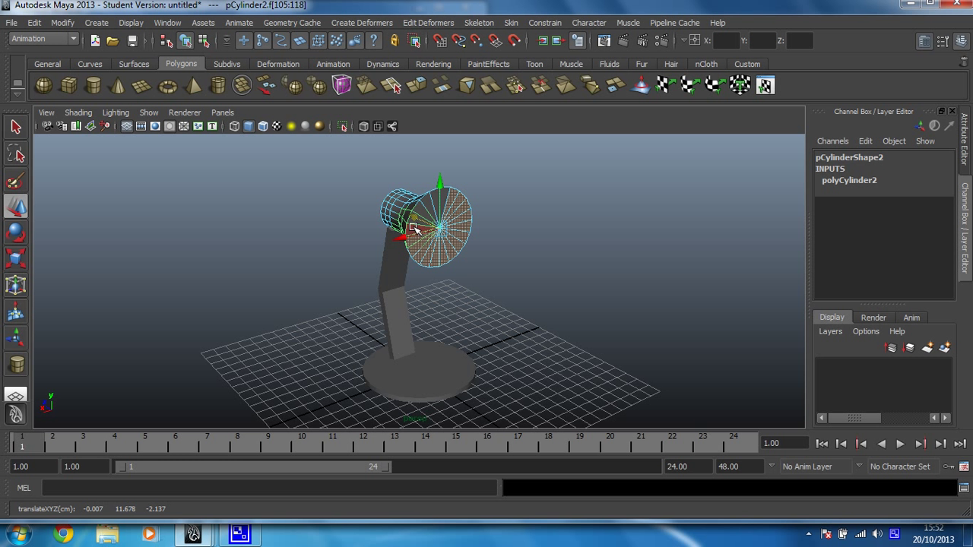
shift+click(416, 222)
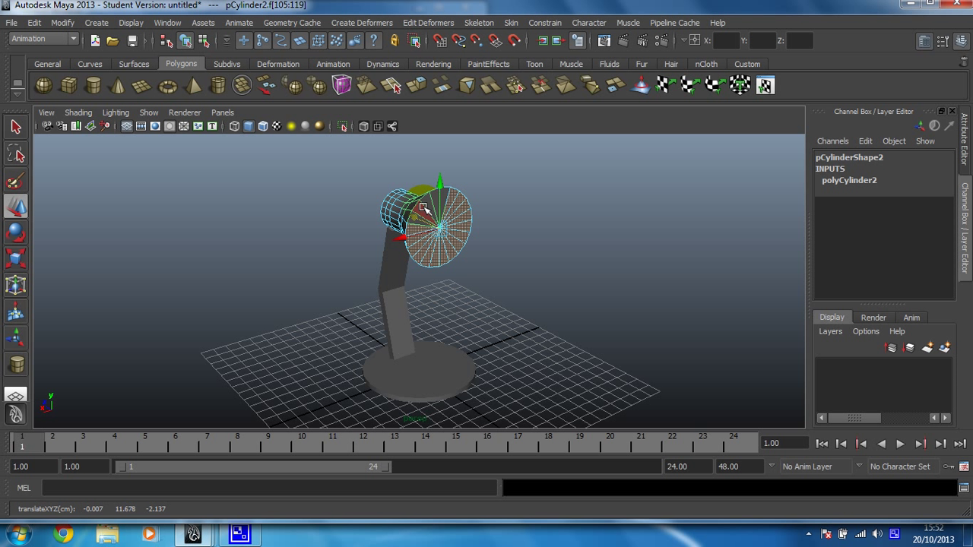
shift+click(423, 210)
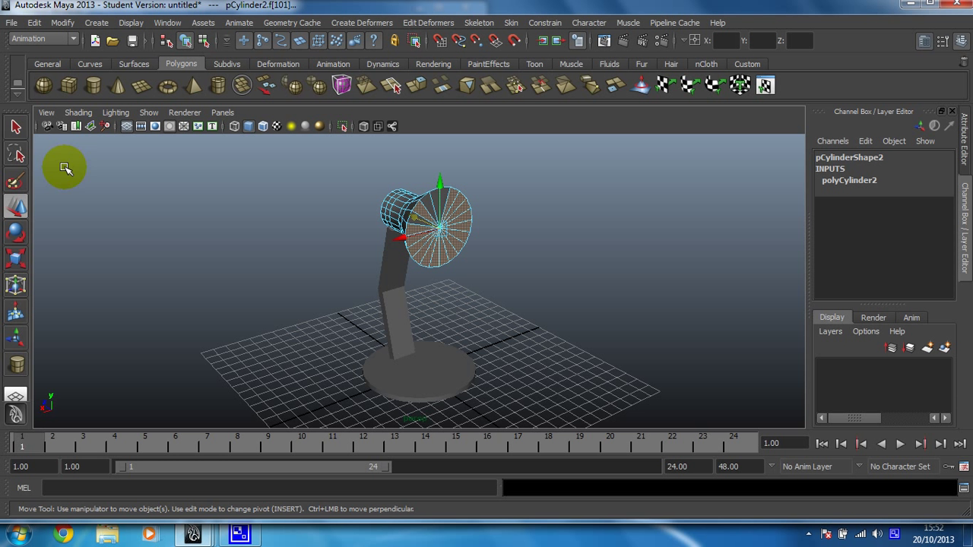
Select all wide-cap faces, delete them, and return to object mode.
click(16, 127)
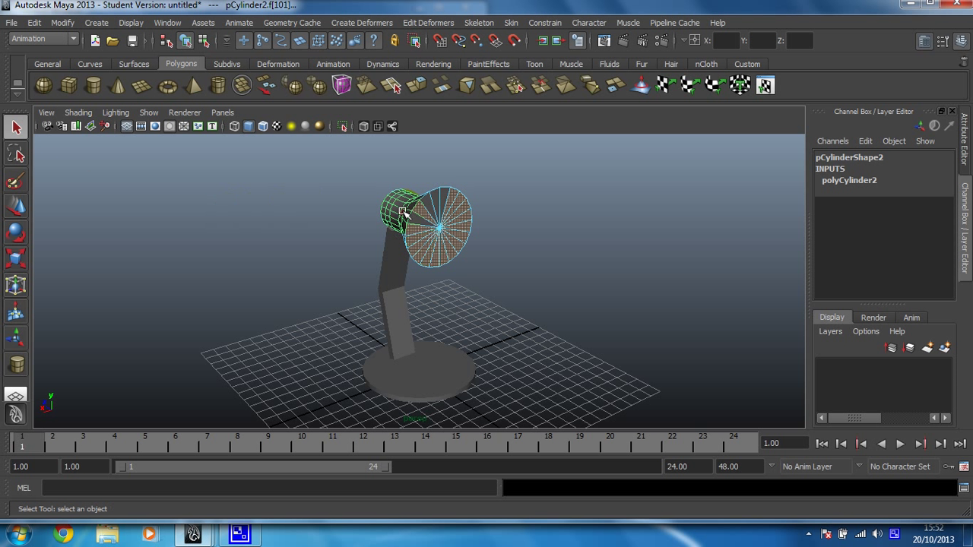
shift+click(447, 184)
key(Delete)
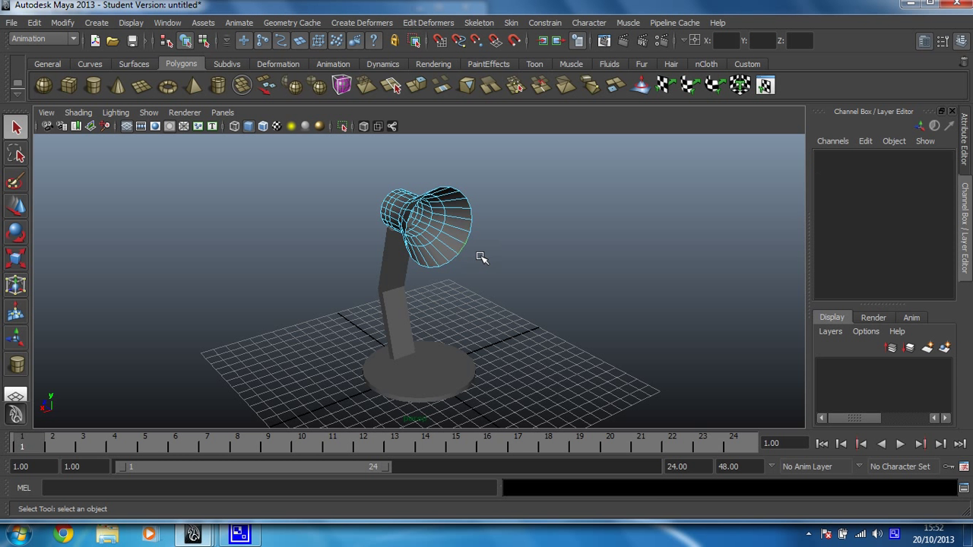
mouse_move(428, 233)
right_down()
mouse_move(386, 228)
mouse_move(472, 216)
right_up()
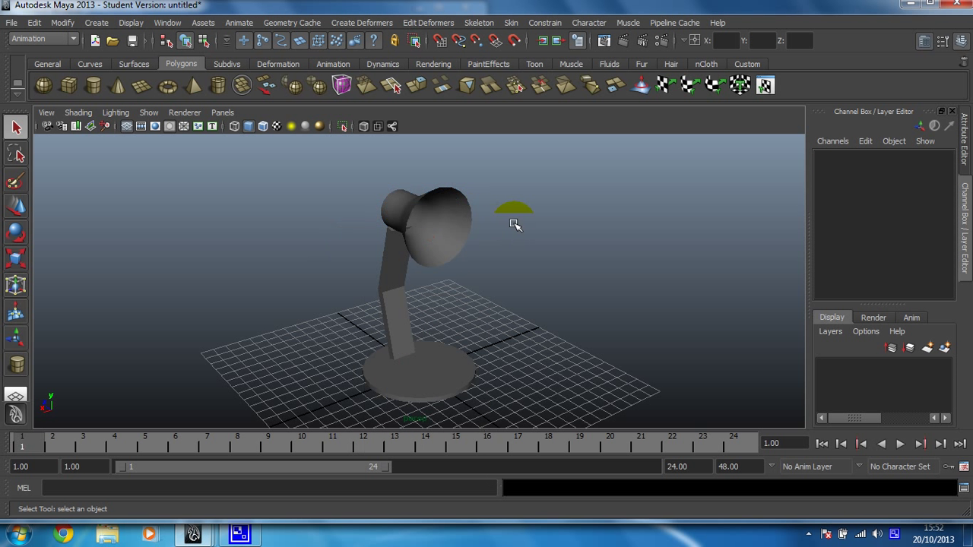
alt+drag(396, 289, 504, 278)
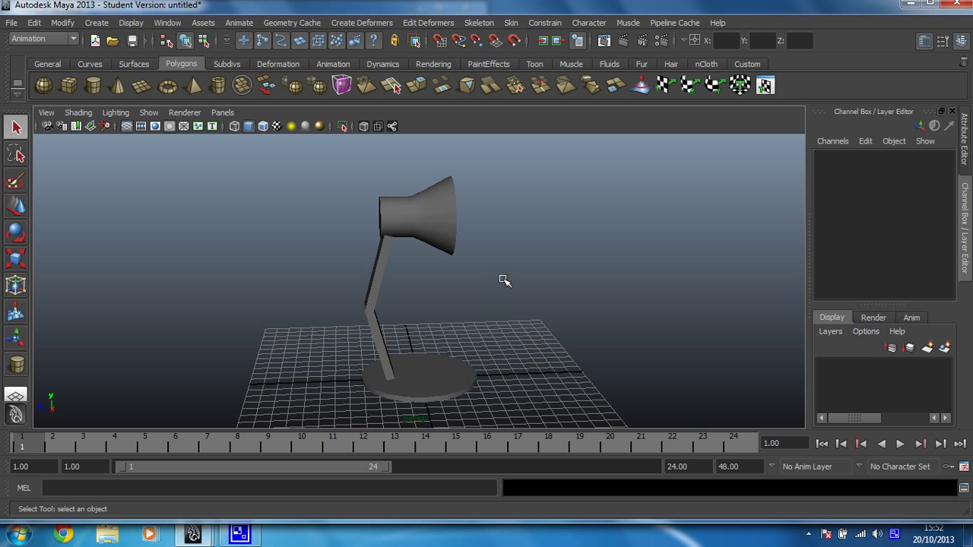
click(610, 180)
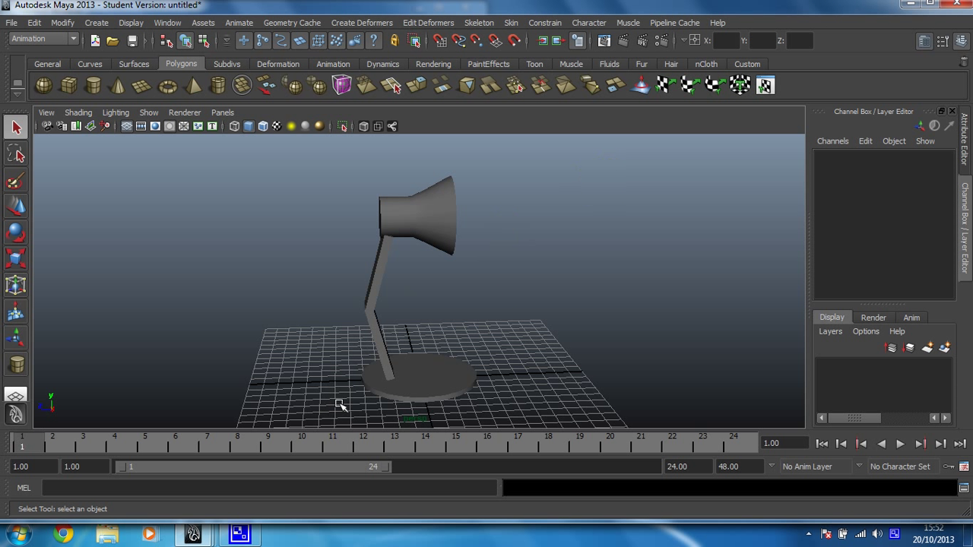